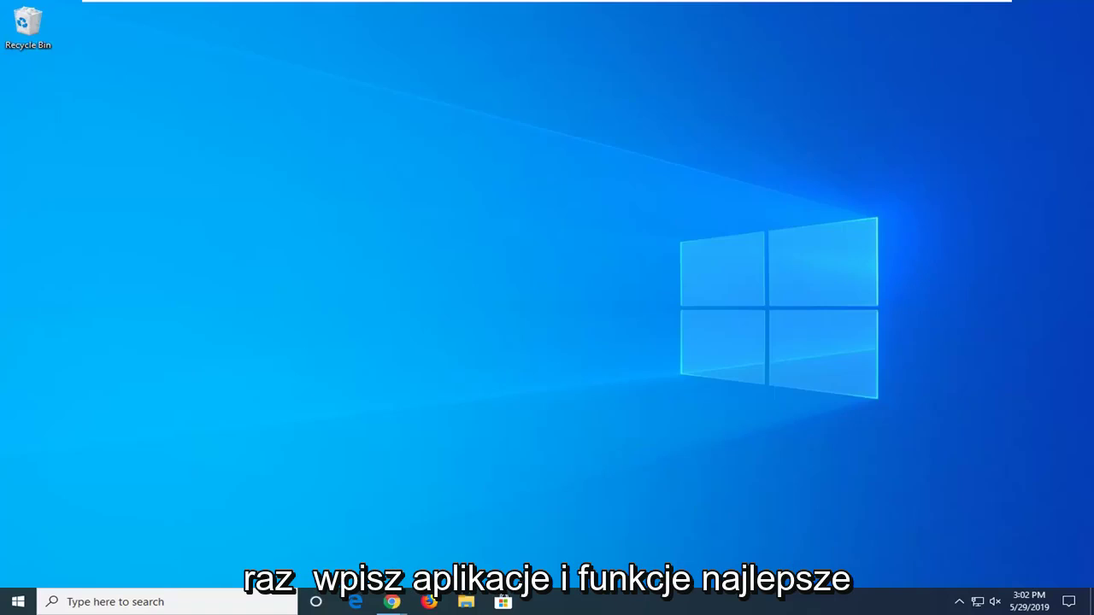
# Open Apps & features from Start search and filter the installed-apps list by 'store'.
pyautogui.click(17, 601)
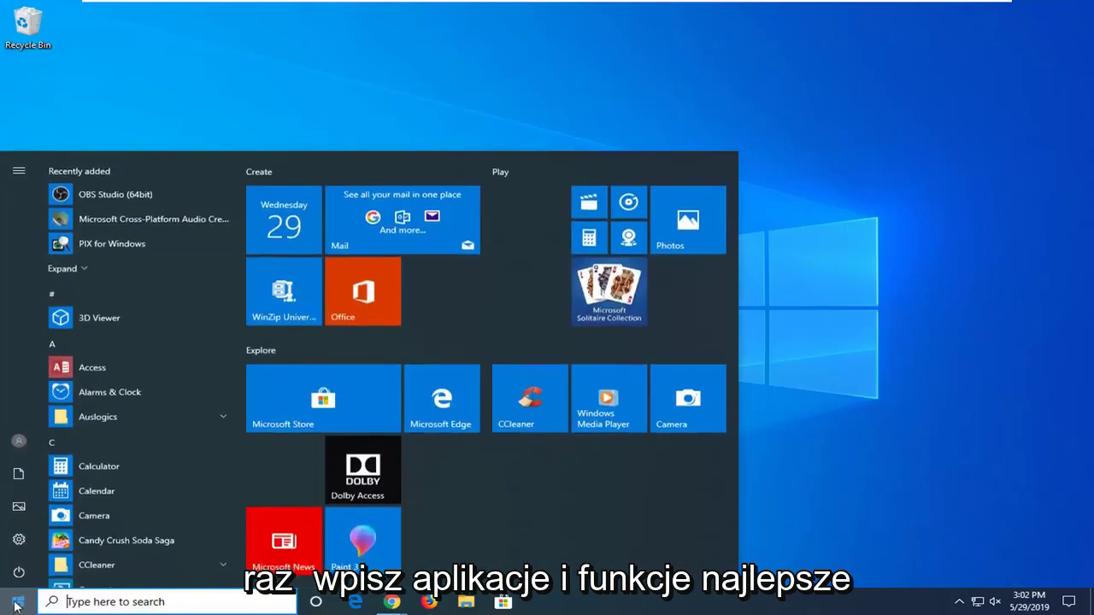
pyautogui.write('apps and feat')
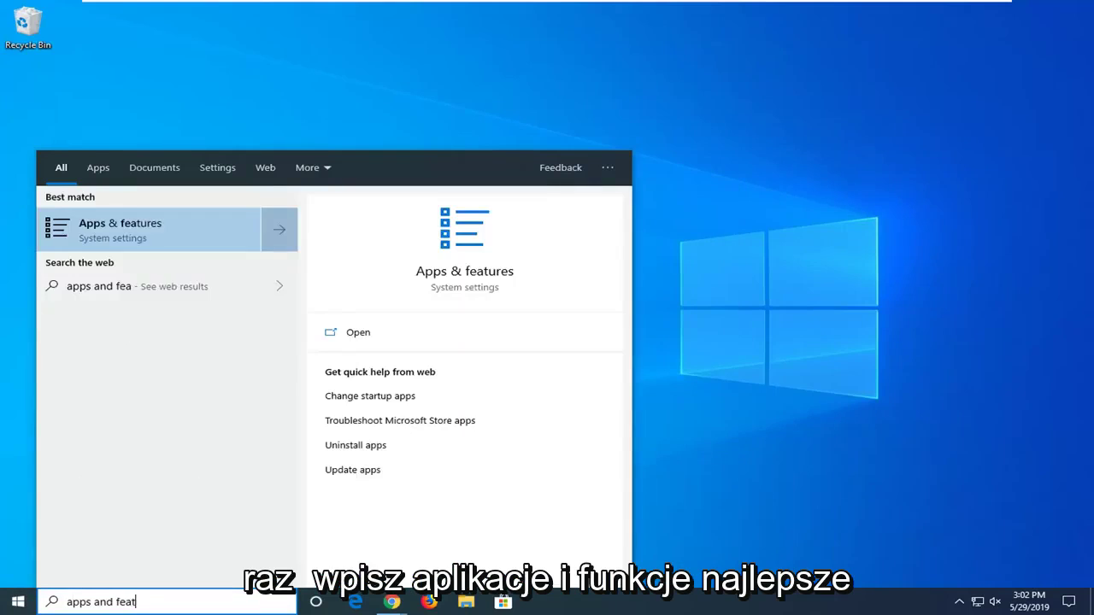
pyautogui.write('ures')
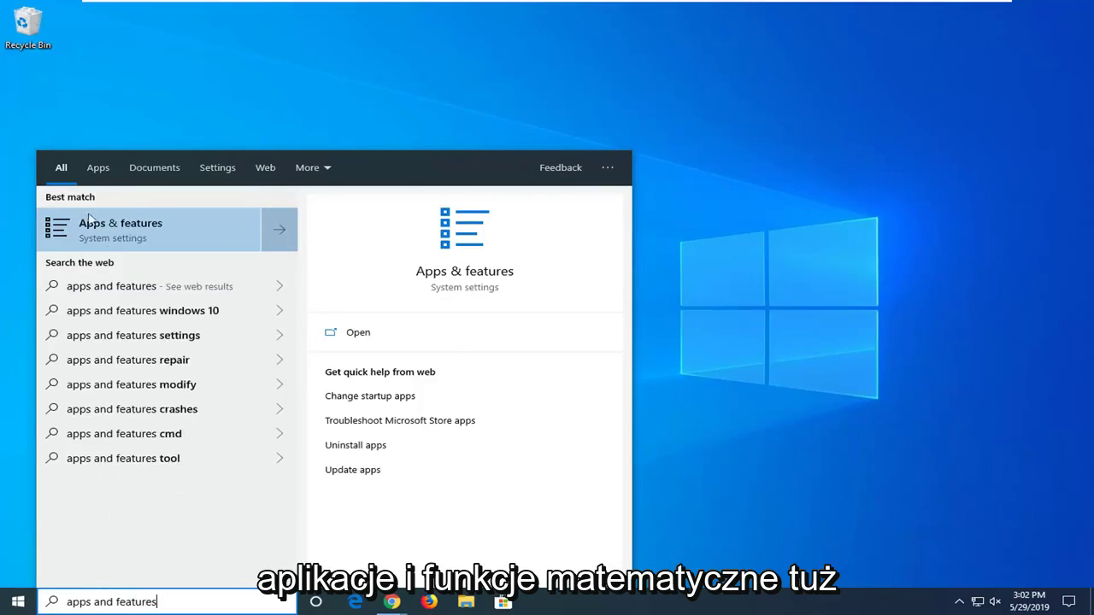
pyautogui.click(178, 233)
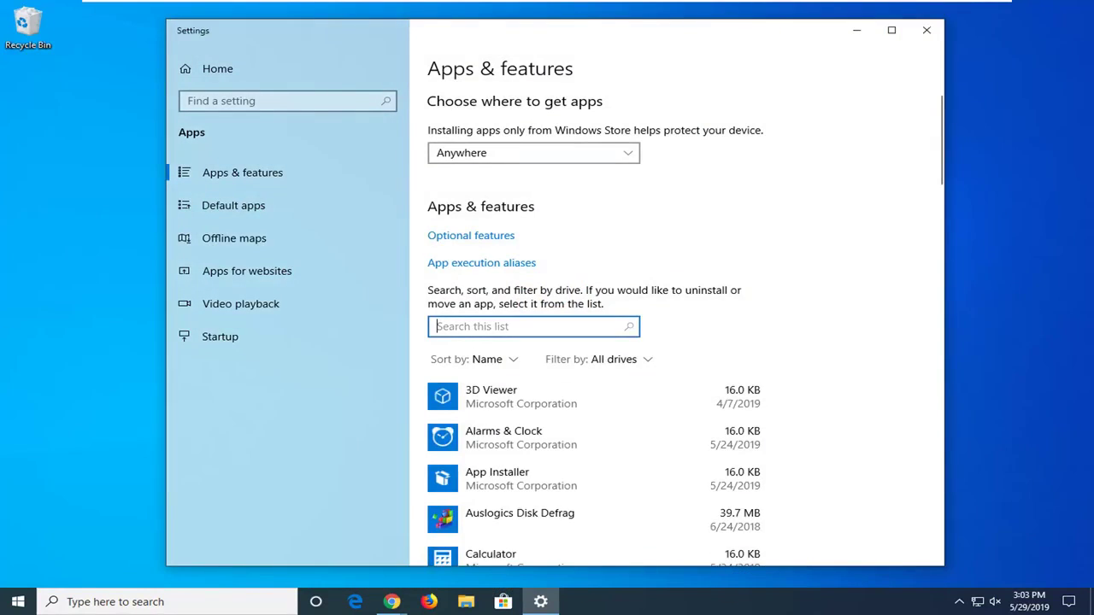
pyautogui.write('s')
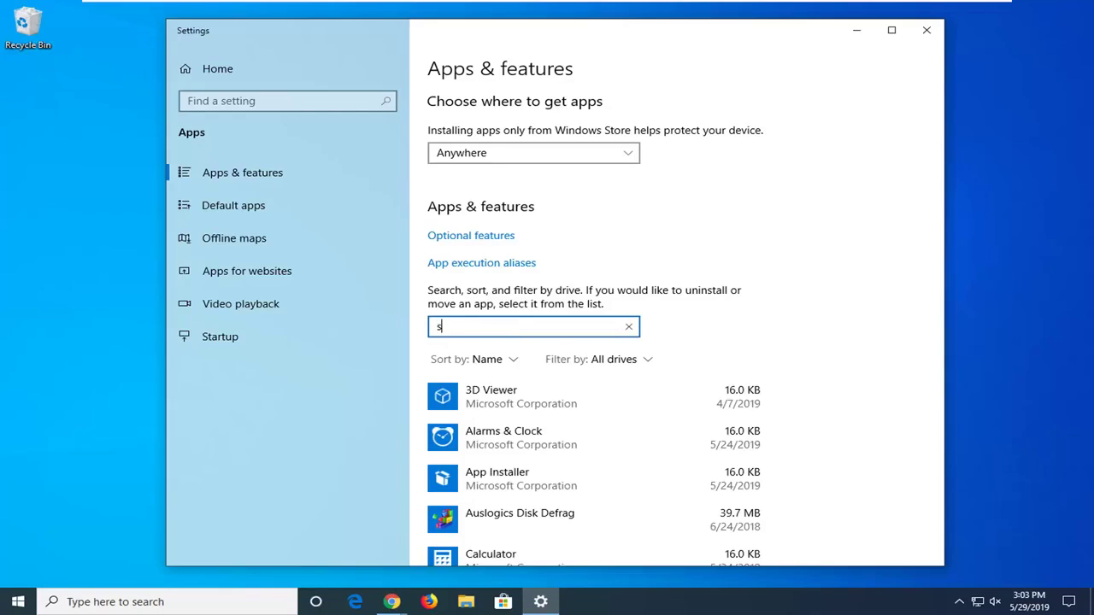
pyautogui.write('tore')
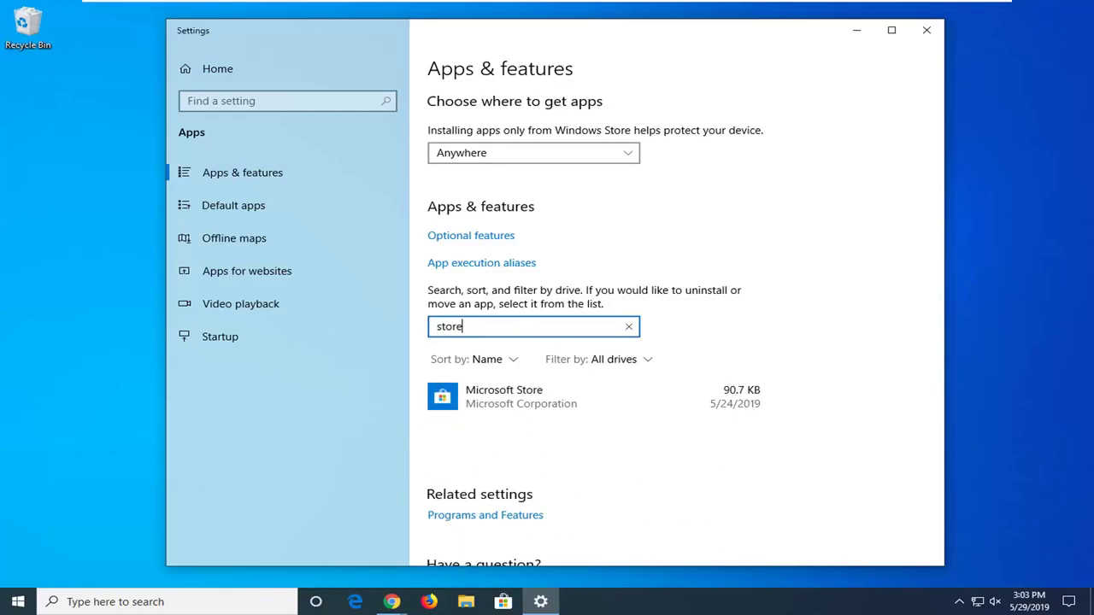
# Reset Microsoft Store from its Advanced options page, confirming deletion of its data.
pyautogui.click(503, 409)
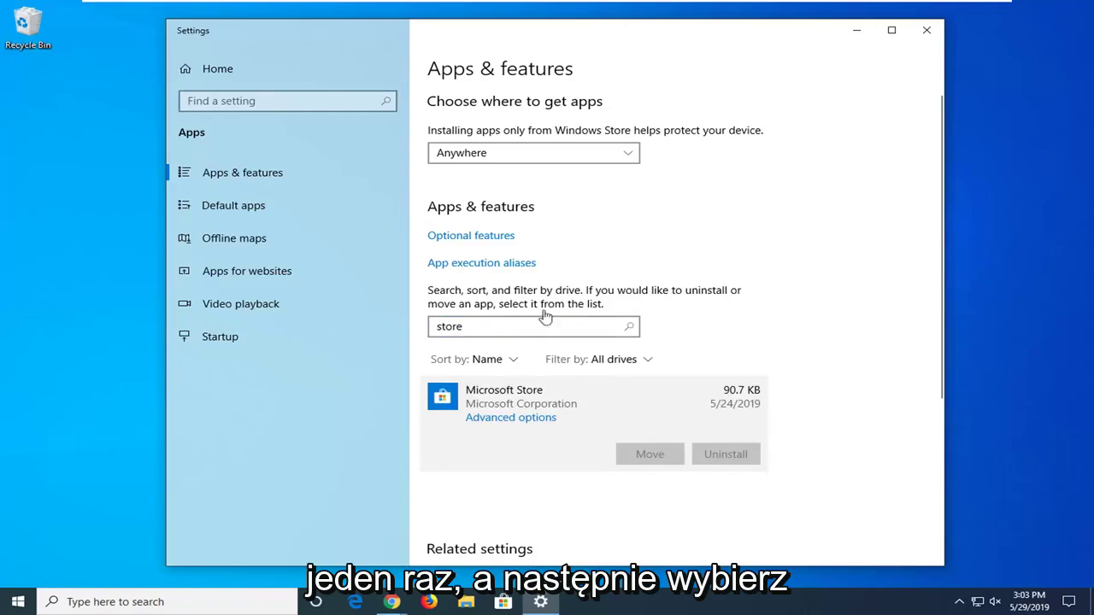
pyautogui.click(513, 418)
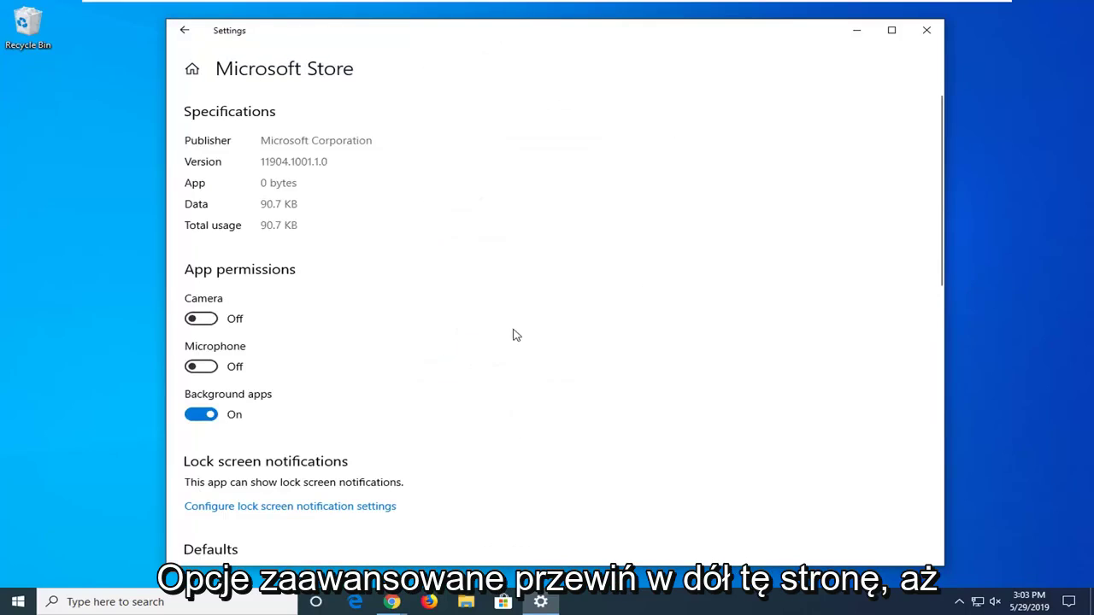
pyautogui.scroll(-2, 513, 338)
pyautogui.scroll(-1, 513, 342)
pyautogui.scroll(-1, 513, 345)
pyautogui.scroll(-2, 513, 345)
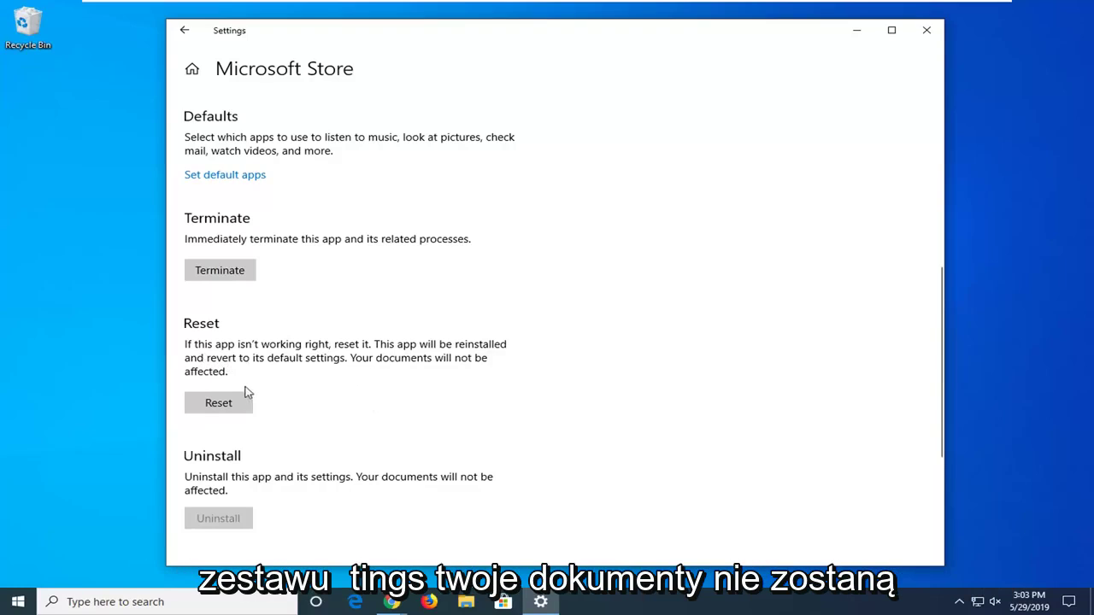
pyautogui.click(229, 405)
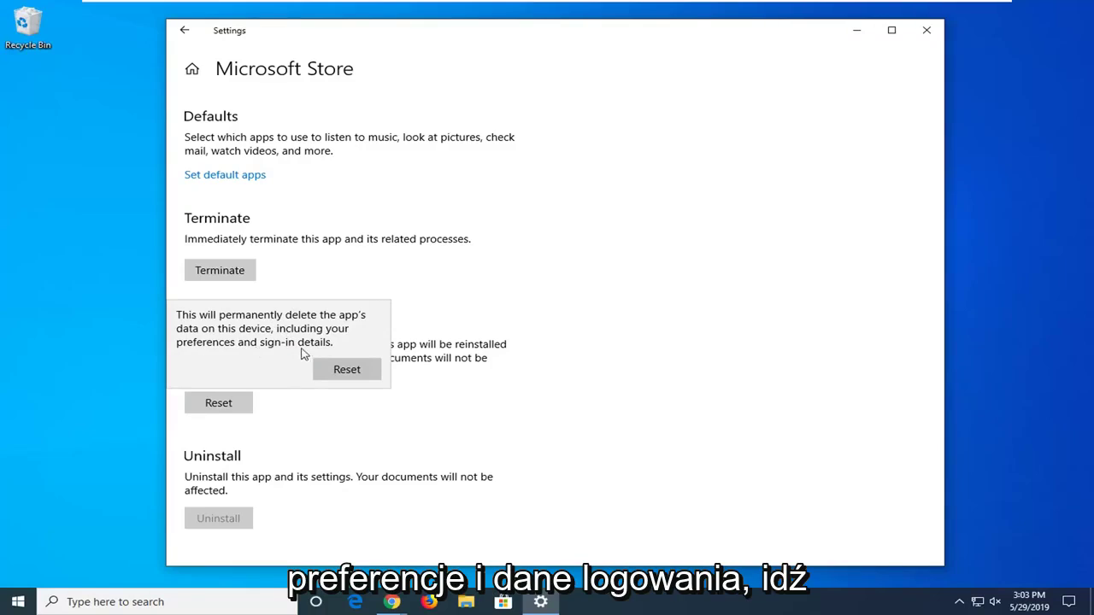
pyautogui.click(358, 374)
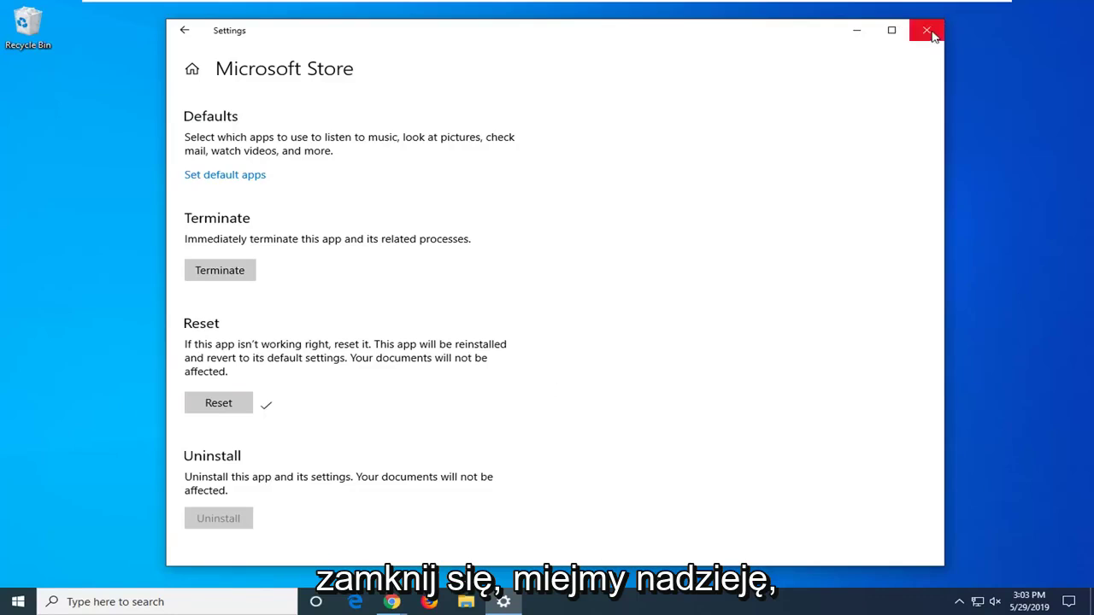
# Close Settings and search the Start menu for 'regedit'.
pyautogui.click(927, 32)
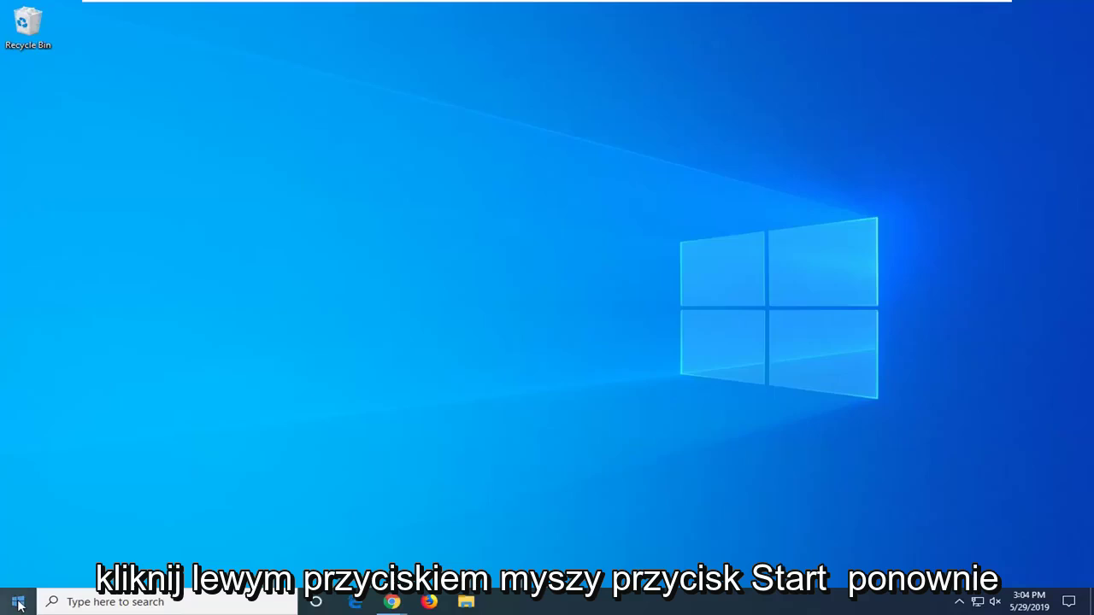
pyautogui.click(19, 604)
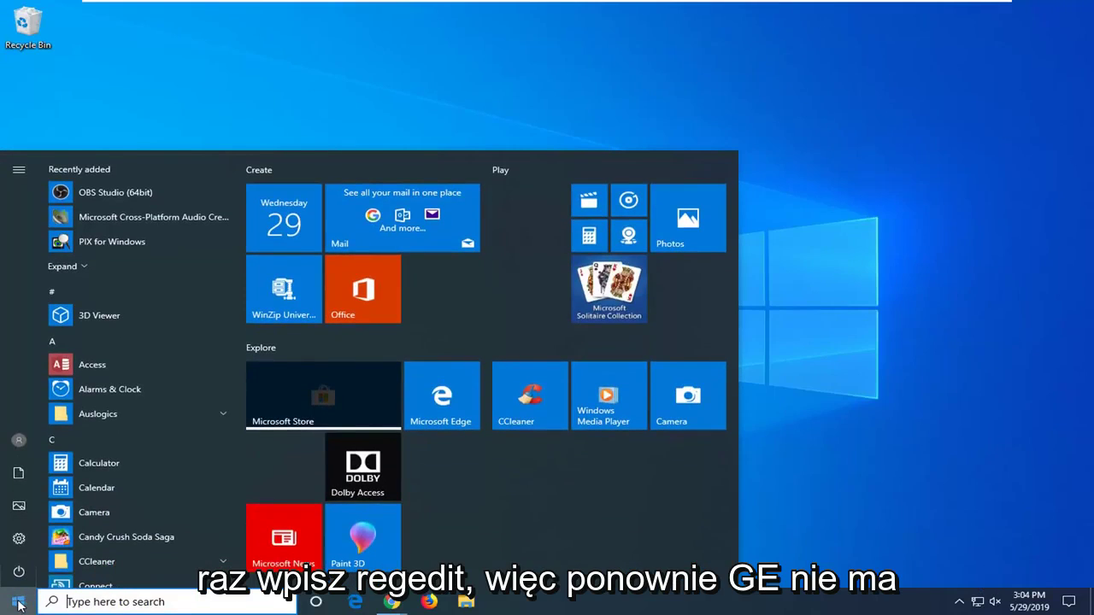
pyautogui.write('regedit')
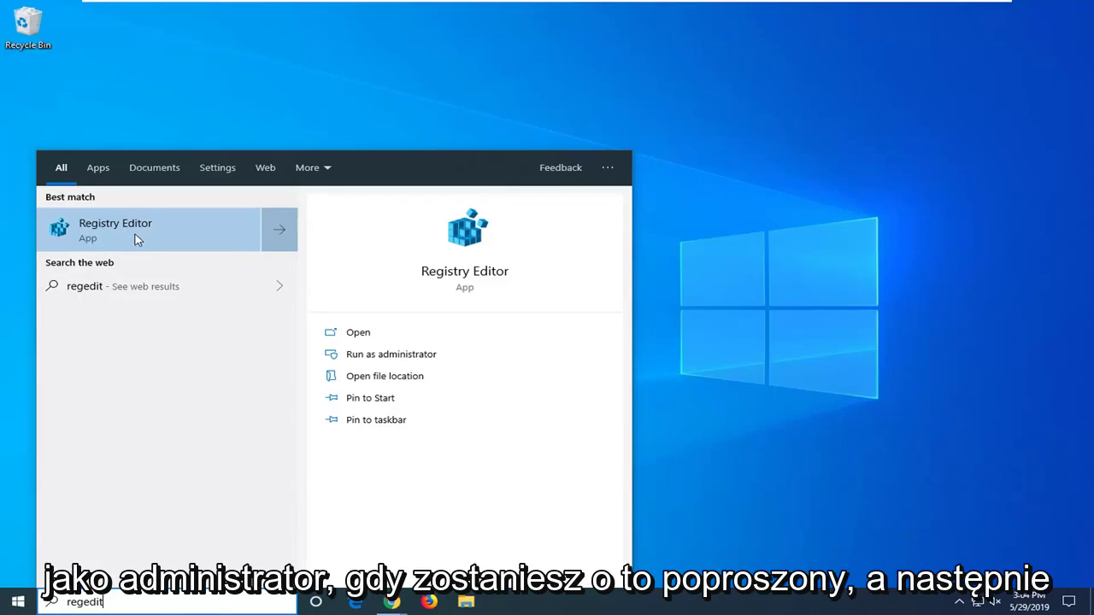
# Launch Registry Editor, approve the UAC prompt, and collapse the tree down to Computer.
pyautogui.rightClick(203, 237)
pyautogui.press('Escape')
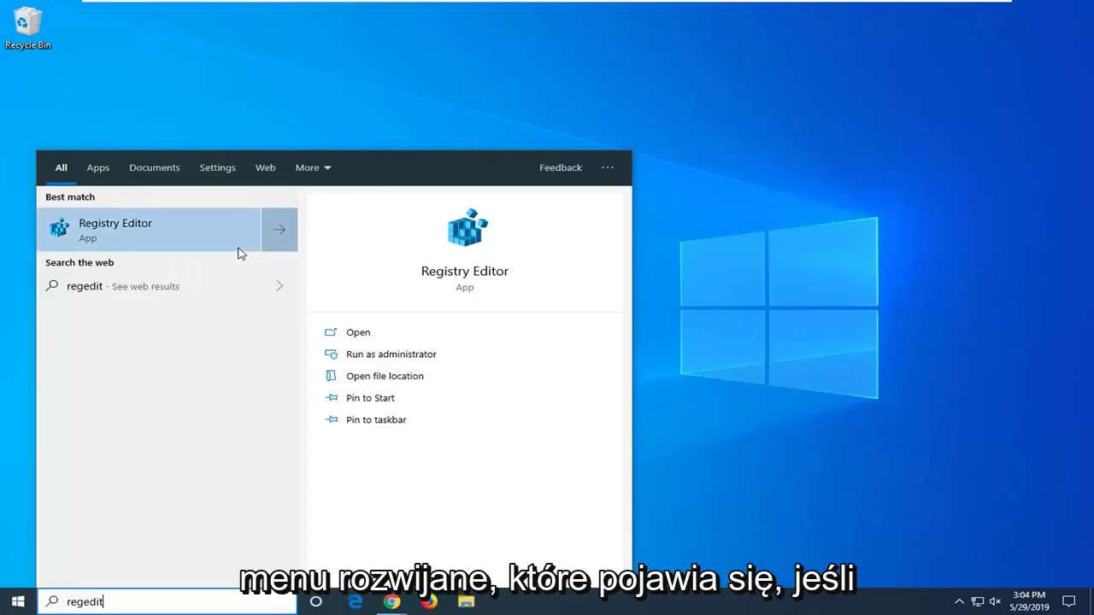
pyautogui.click(238, 249)
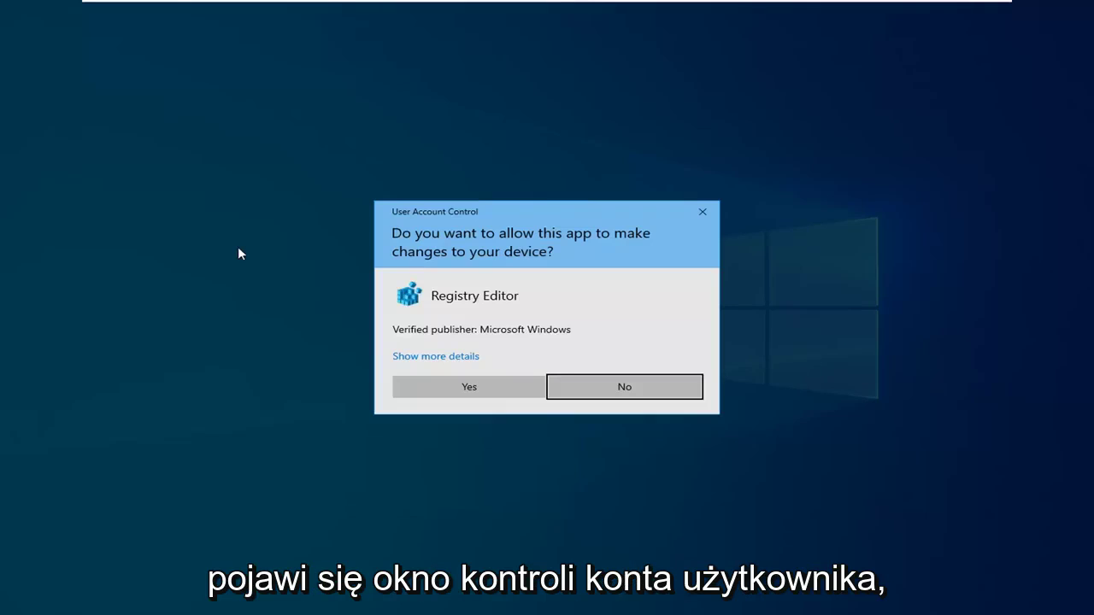
pyautogui.click(445, 391)
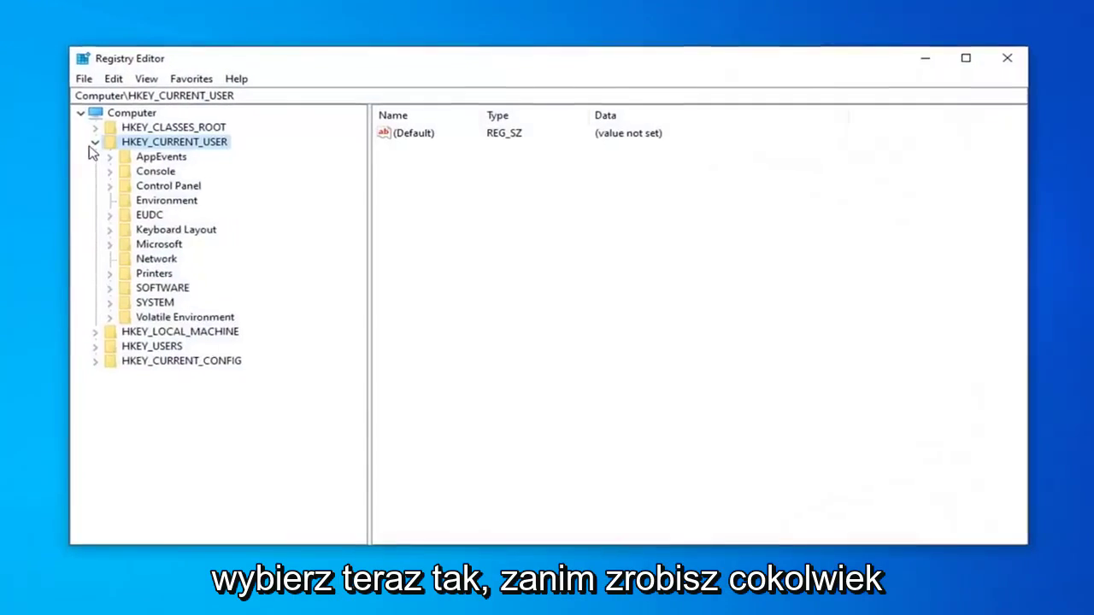
pyautogui.click(79, 141)
pyautogui.click(94, 113)
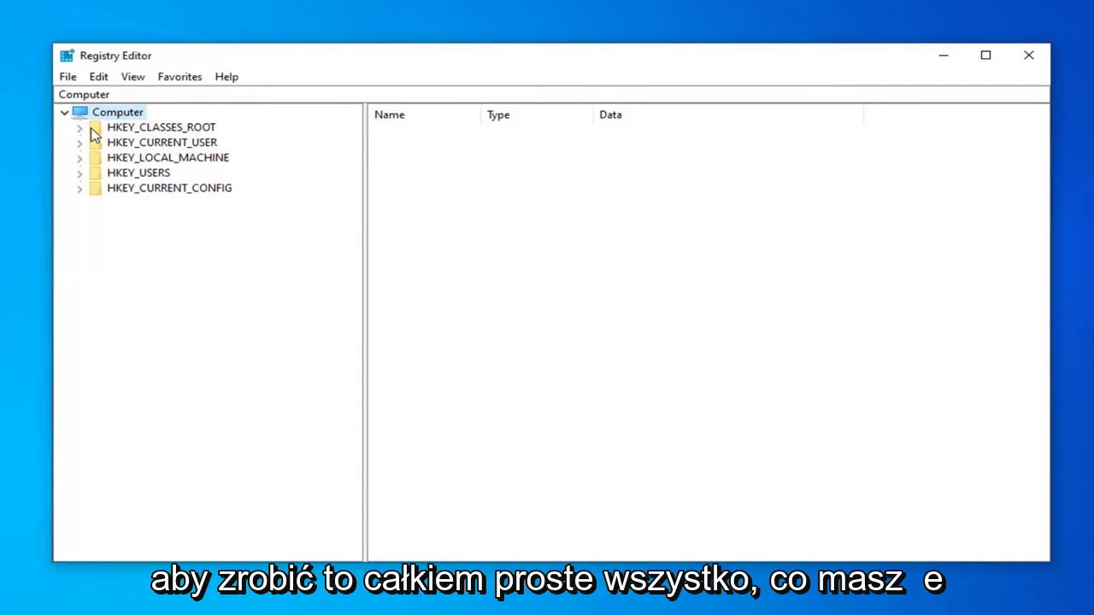
# Export the entire registry to a backup file with Export range All.
pyautogui.click(74, 83)
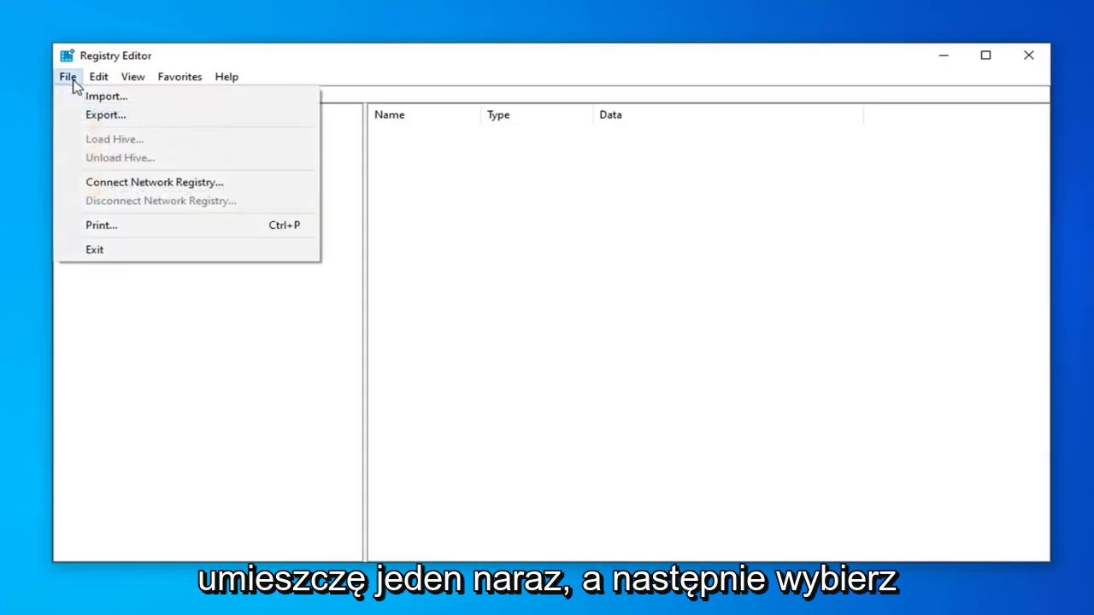
pyautogui.click(91, 120)
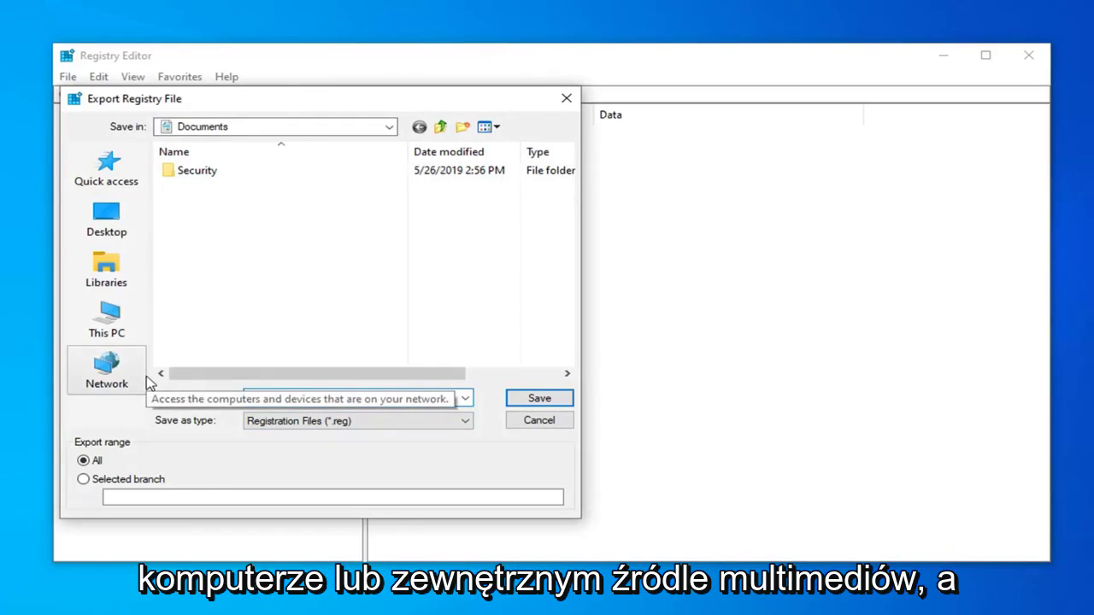
pyautogui.click(539, 421)
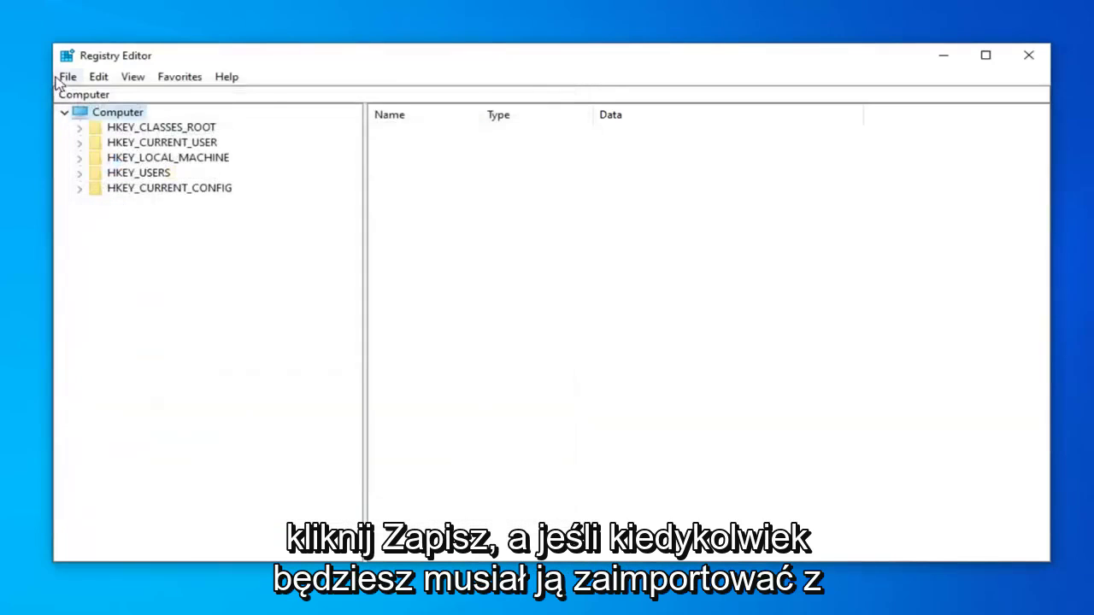
# Bring up the registry Import dialog and cancel without importing anything.
pyautogui.click(67, 79)
pyautogui.click(91, 96)
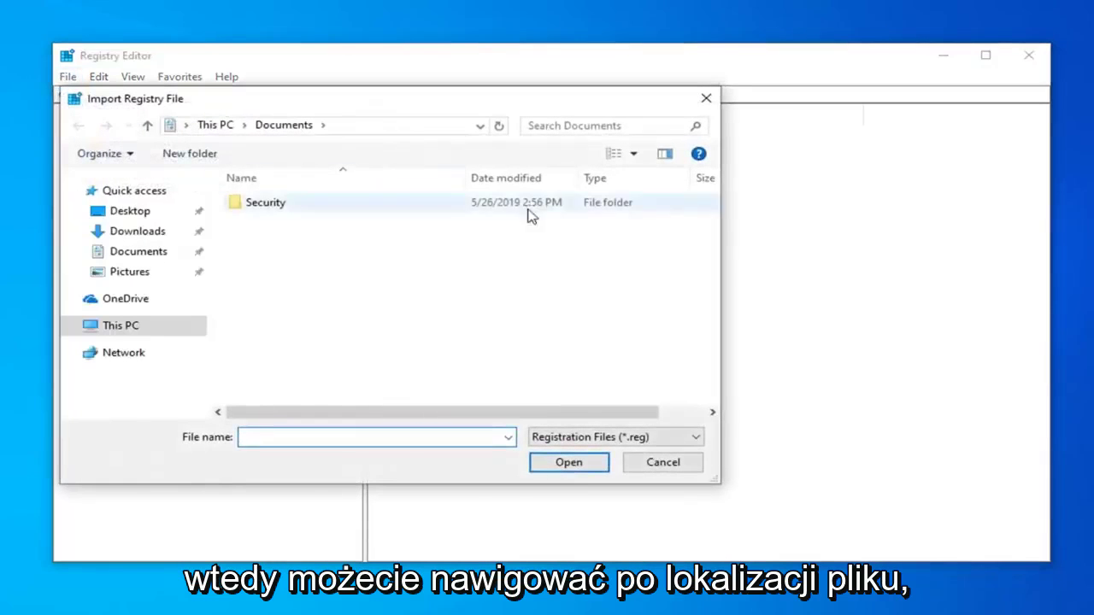
pyautogui.click(649, 464)
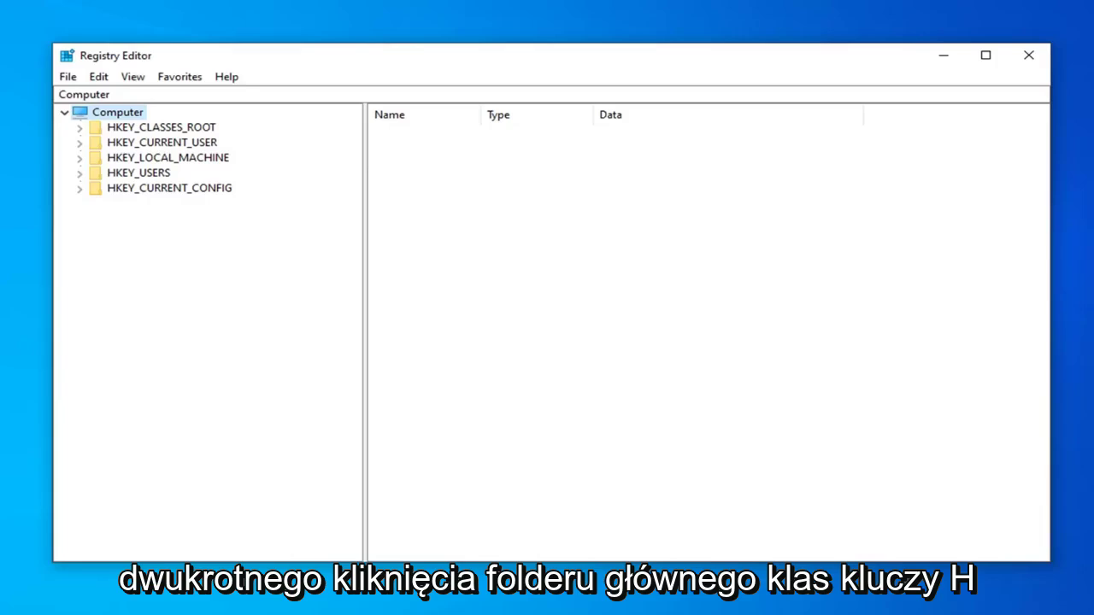
# Expand HKEY_CLASSES_ROOT and select the .exe key, whose default value is exefile.
pyautogui.click(144, 128)
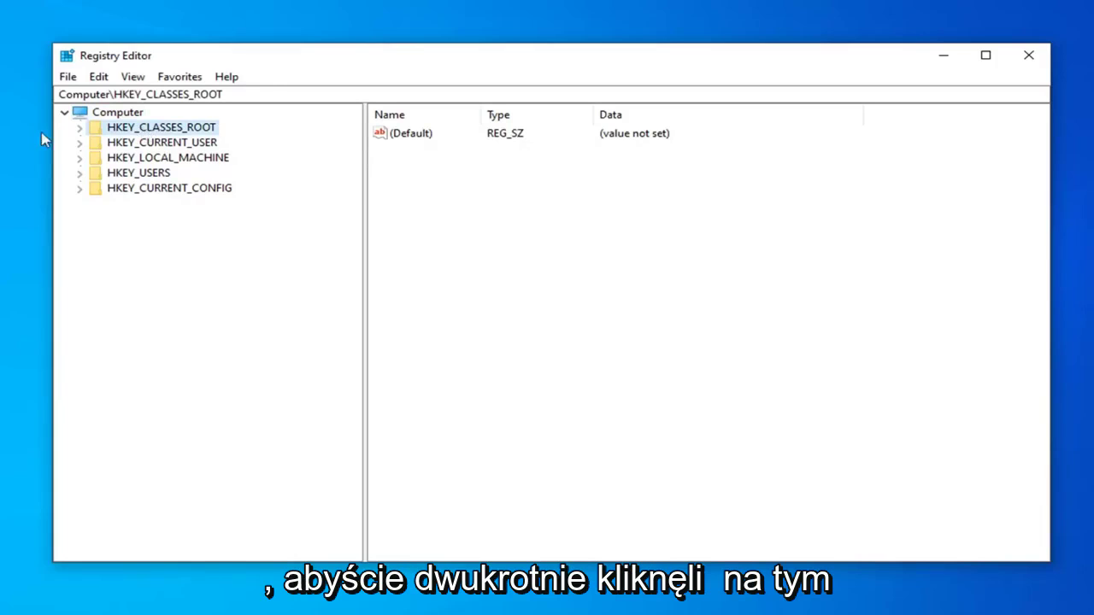
pyautogui.click(78, 128)
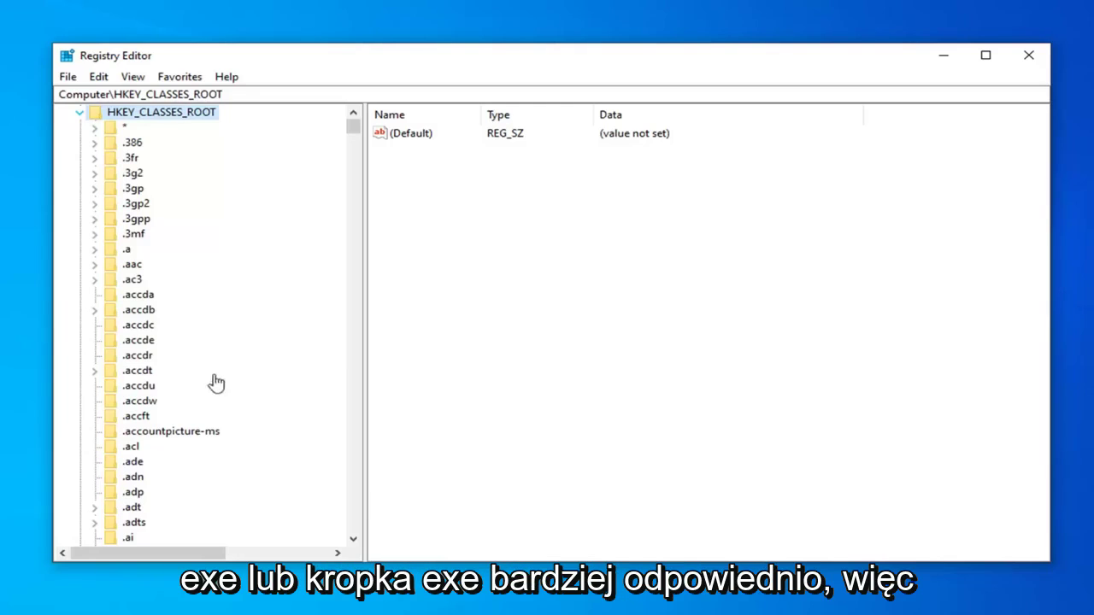
pyautogui.click(137, 386)
pyautogui.scroll(-3, 137, 479)
pyautogui.scroll(-5, 138, 474)
pyautogui.scroll(-4, 139, 483)
pyautogui.scroll(-5, 132, 487)
pyautogui.scroll(-8, 128, 505)
pyautogui.scroll(-7, 127, 510)
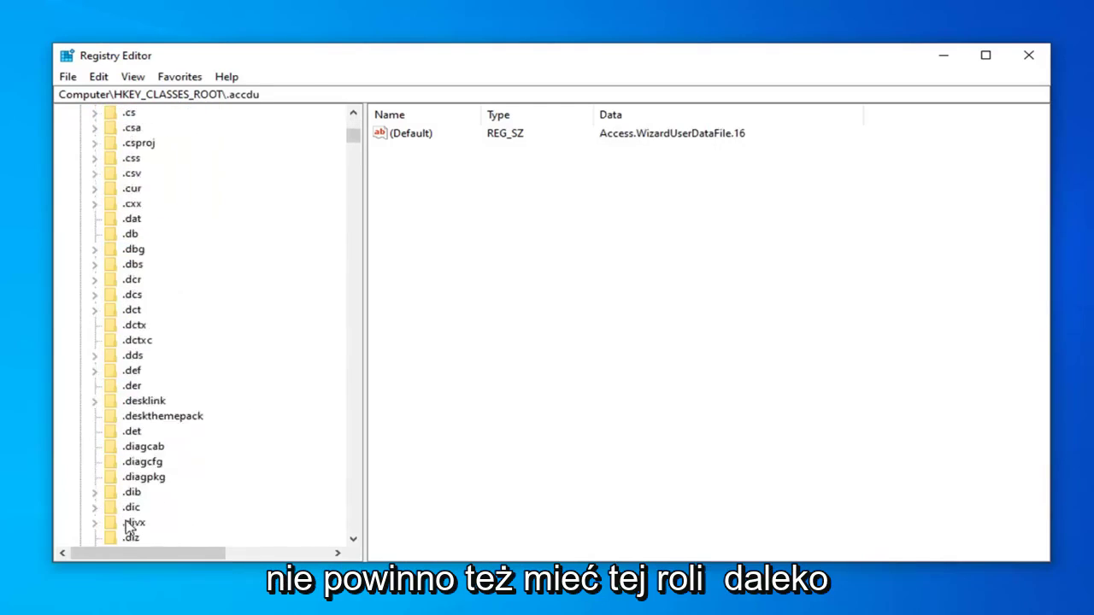
pyautogui.scroll(-5, 129, 522)
pyautogui.scroll(-9, 128, 526)
pyautogui.scroll(-1, 120, 527)
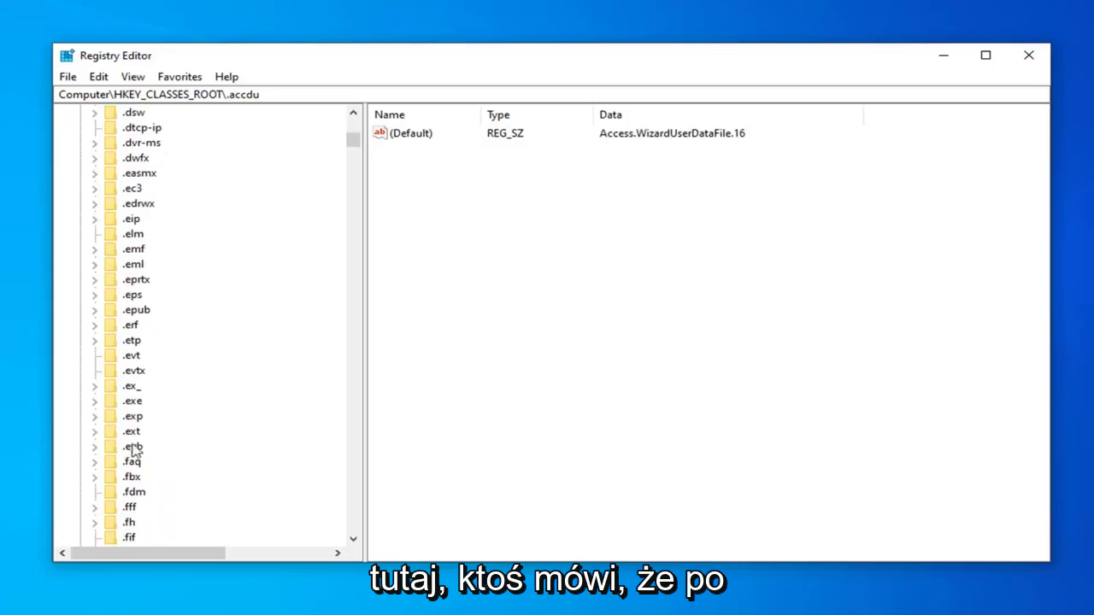
pyautogui.click(133, 402)
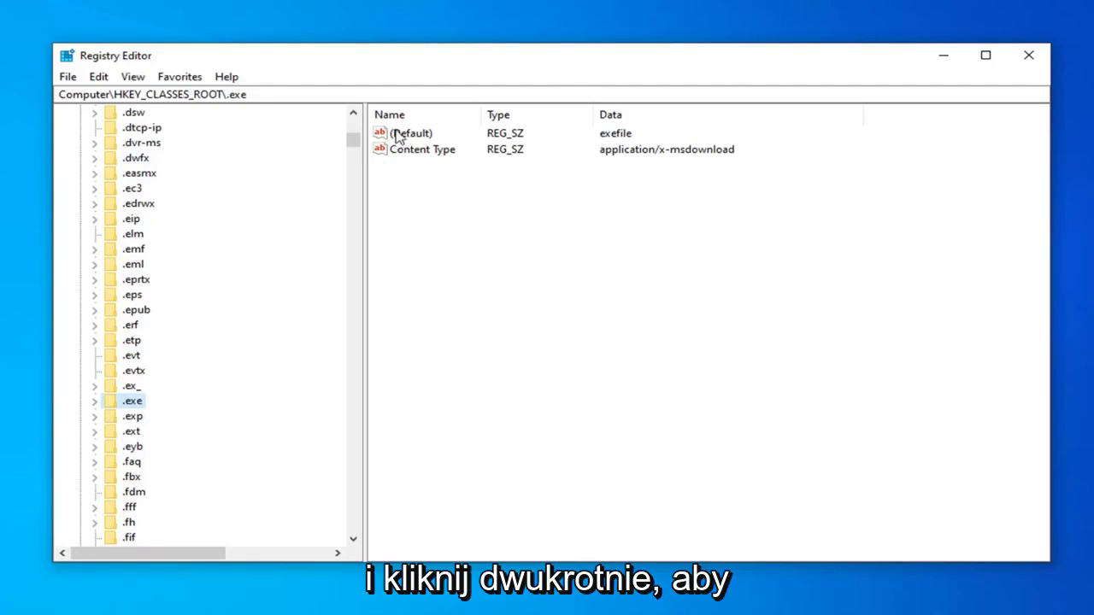
pyautogui.doubleClick(398, 136)
pyautogui.moveTo(334, 131); pyautogui.dragTo(636, 191)
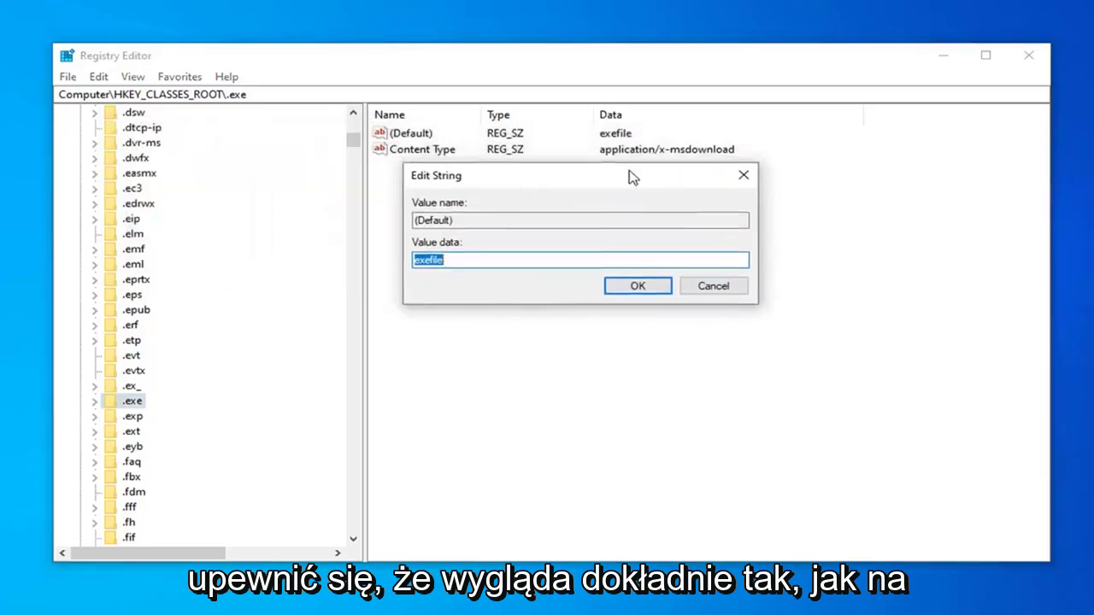
pyautogui.click(486, 281)
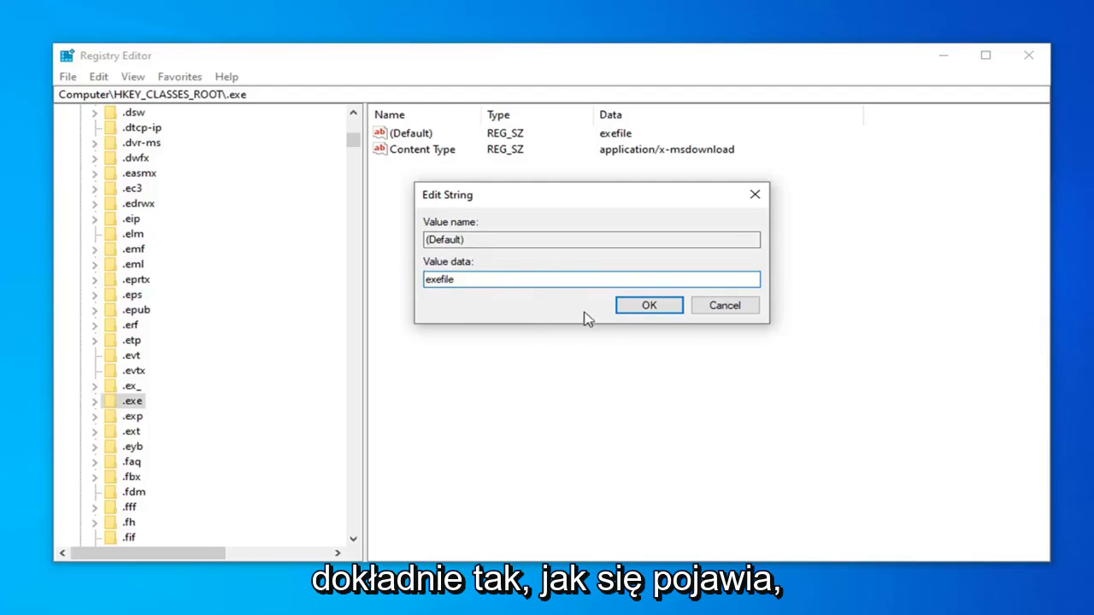
pyautogui.click(646, 307)
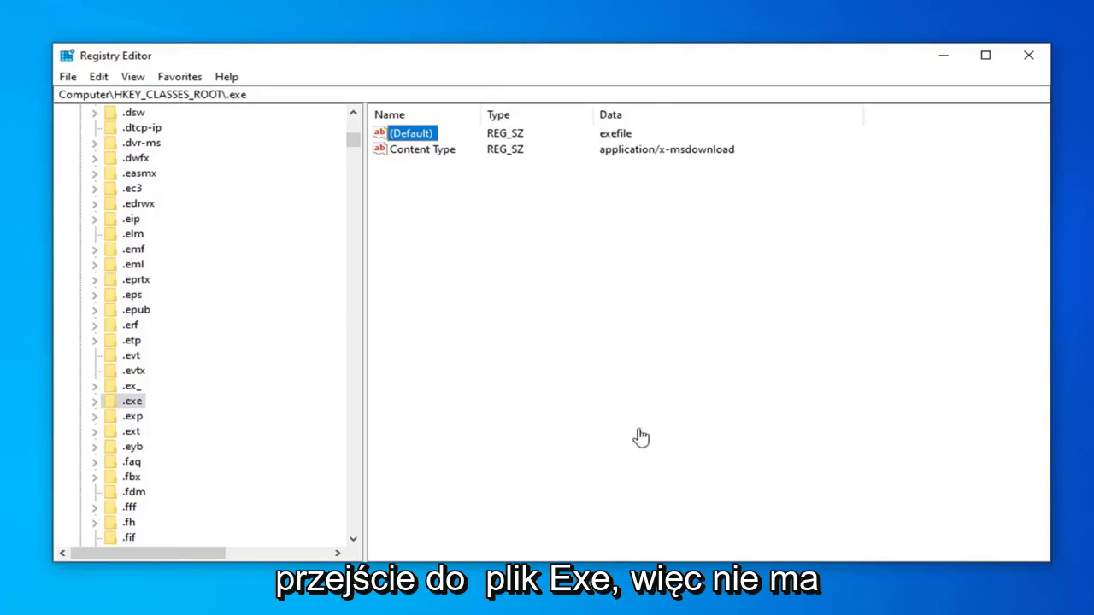
# Select the .exp key (default value not set) and browse the class keys down to the Excel entries.
pyautogui.click(135, 417)
pyautogui.scroll(-7, 140, 419)
pyautogui.scroll(-7, 141, 419)
pyautogui.scroll(-7, 147, 416)
pyautogui.scroll(-5, 150, 417)
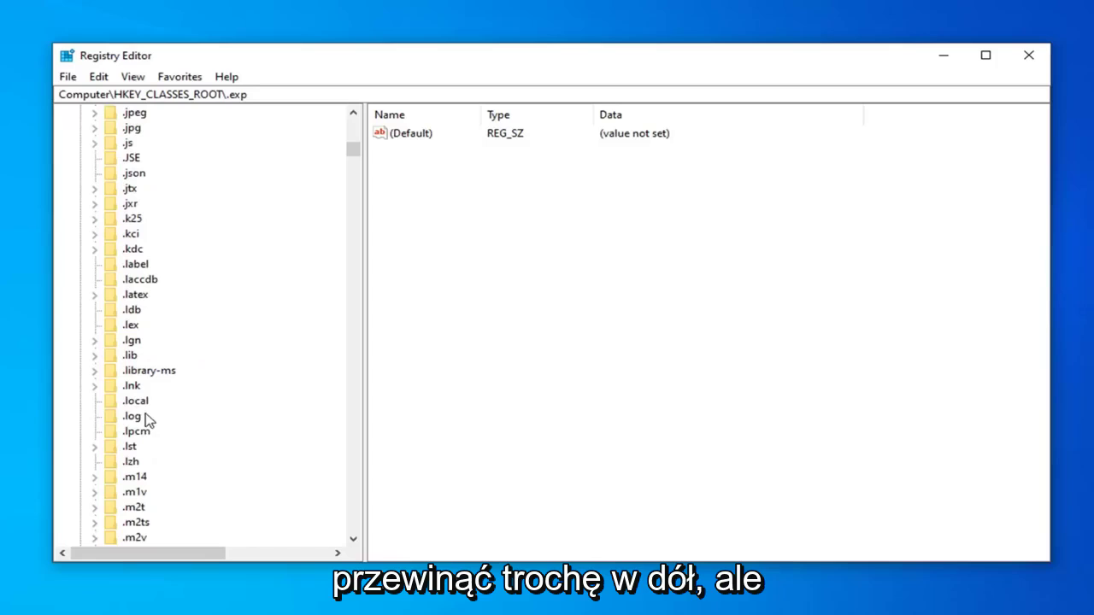
pyautogui.scroll(-5, 147, 419)
pyautogui.scroll(-12, 145, 417)
pyautogui.scroll(-11, 150, 412)
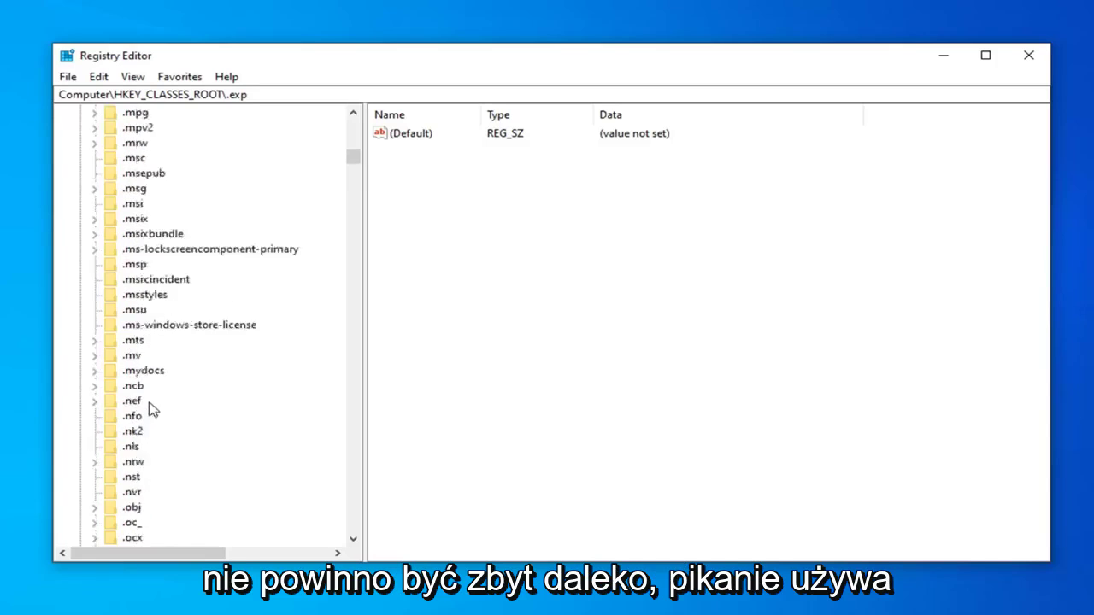
pyautogui.scroll(-10, 151, 409)
pyautogui.scroll(-7, 214, 400)
pyautogui.moveTo(354, 163)
pyautogui.mouseDown()
pyautogui.moveTo(368, 362)
pyautogui.moveTo(350, 500)
pyautogui.moveTo(362, 178)
pyautogui.moveTo(360, 253)
pyautogui.mouseUp()
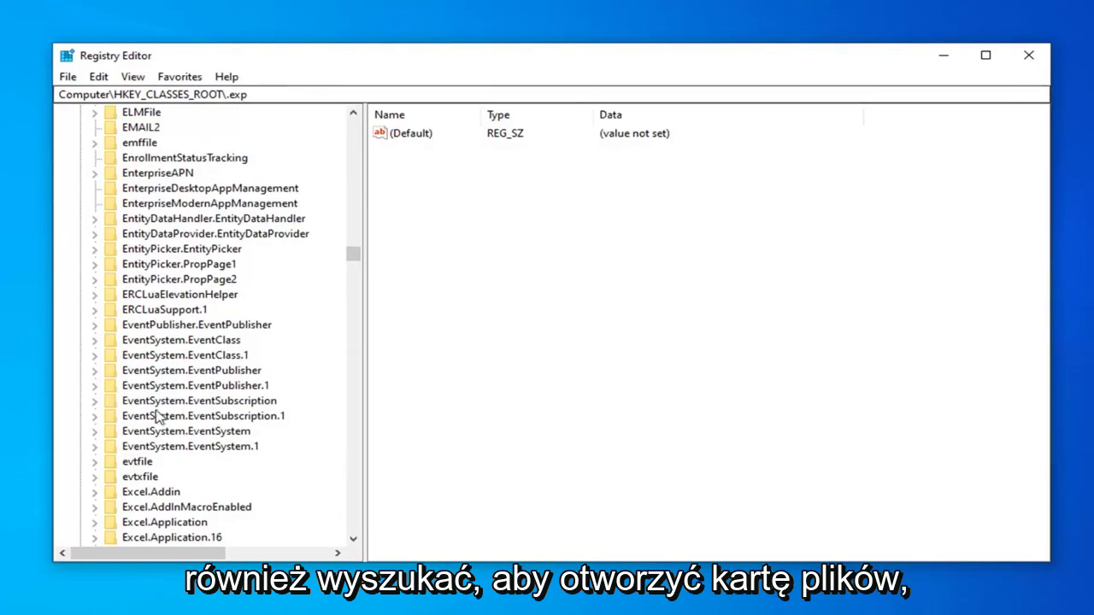
pyautogui.scroll(-2, 145, 431)
pyautogui.scroll(-5, 145, 434)
pyautogui.scroll(-3, 142, 449)
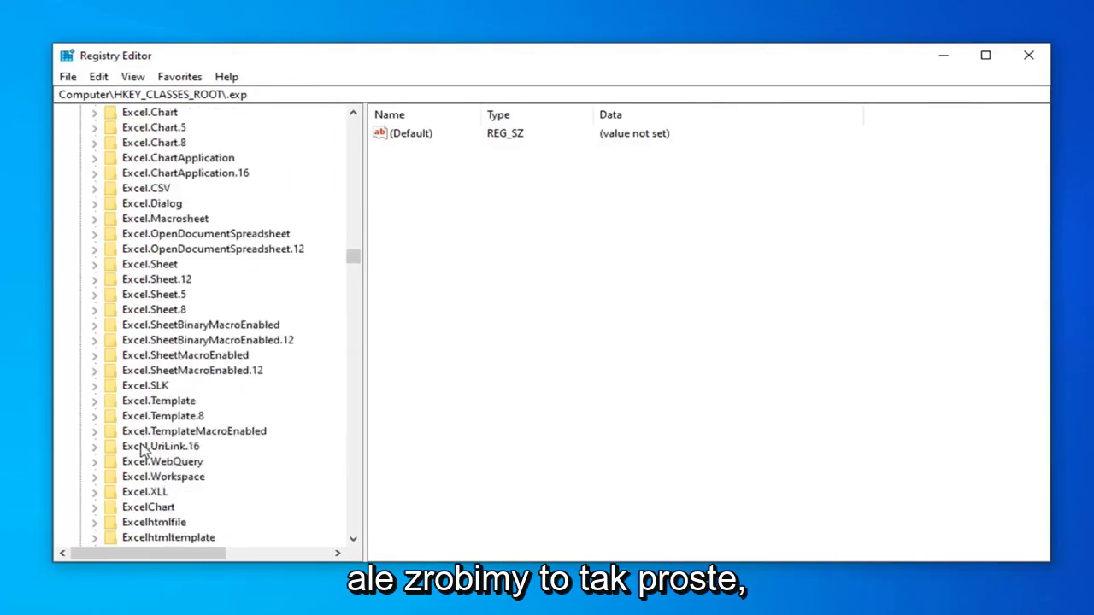
pyautogui.scroll(-1, 139, 447)
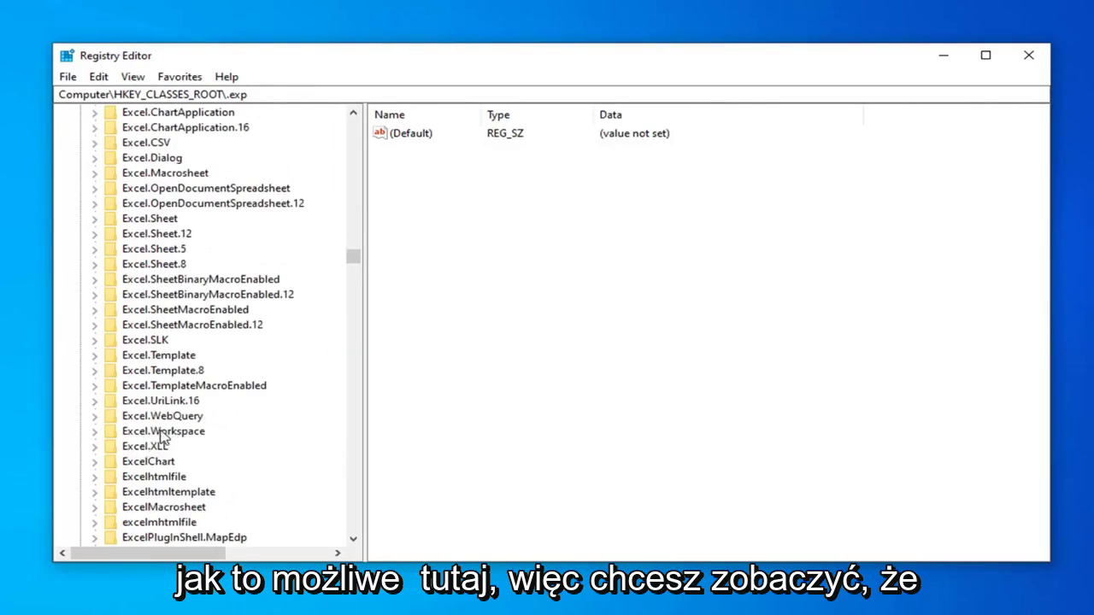
# Find 'exefile' with a keys-only Edit > Find search, showing default value Application.
pyautogui.click(132, 76)
pyautogui.moveTo(98, 76)
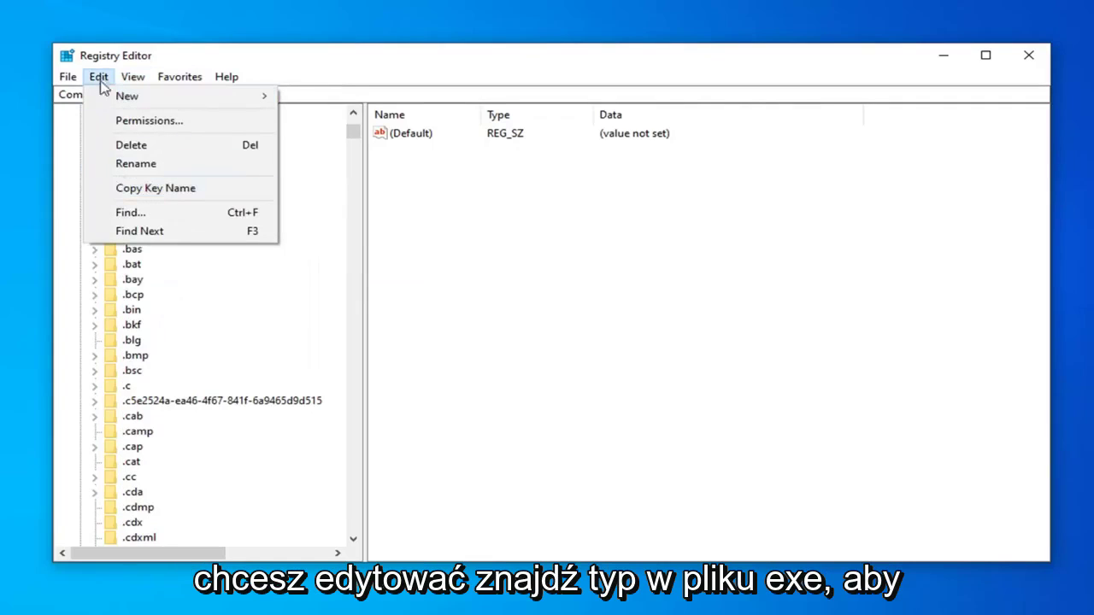
pyautogui.click(133, 213)
pyautogui.write('exefile')
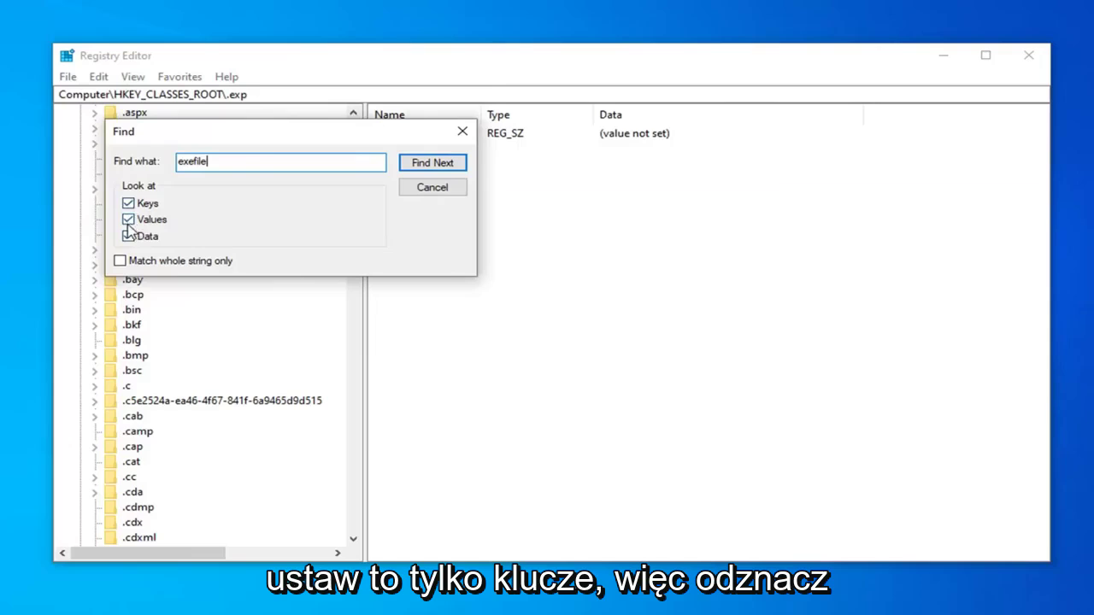
pyautogui.click(128, 220)
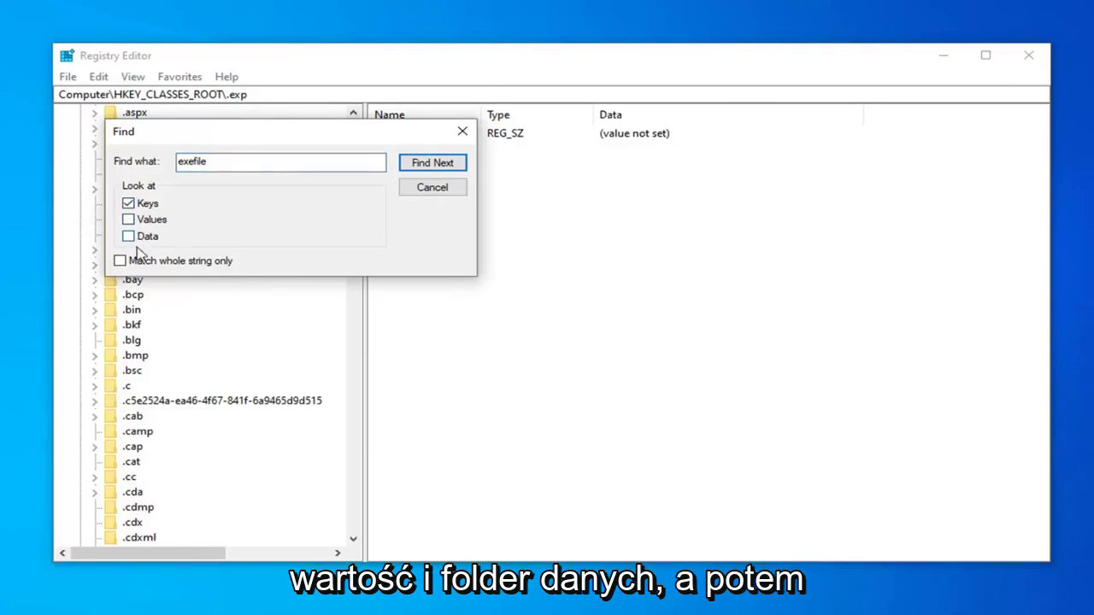
pyautogui.click(434, 164)
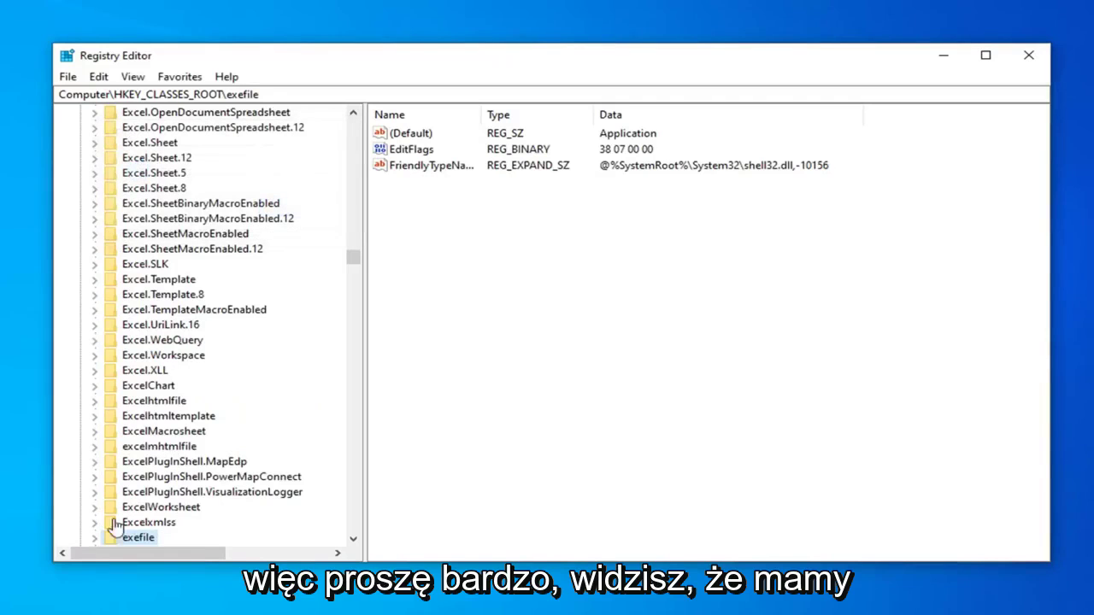
pyautogui.scroll(-1, 127, 513)
pyautogui.scroll(-2, 124, 410)
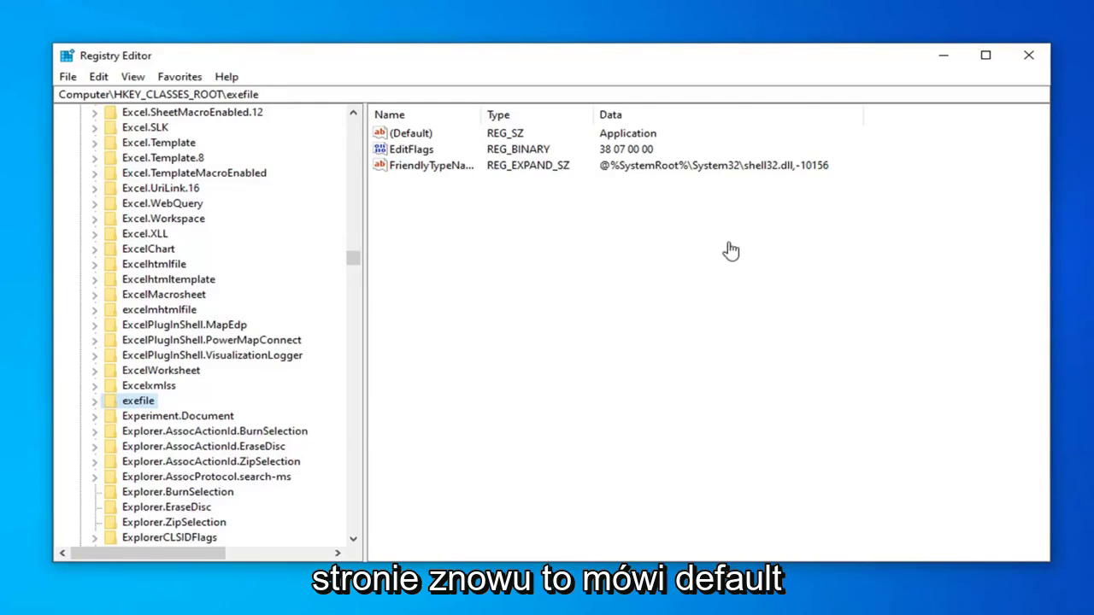
pyautogui.doubleClick(413, 135)
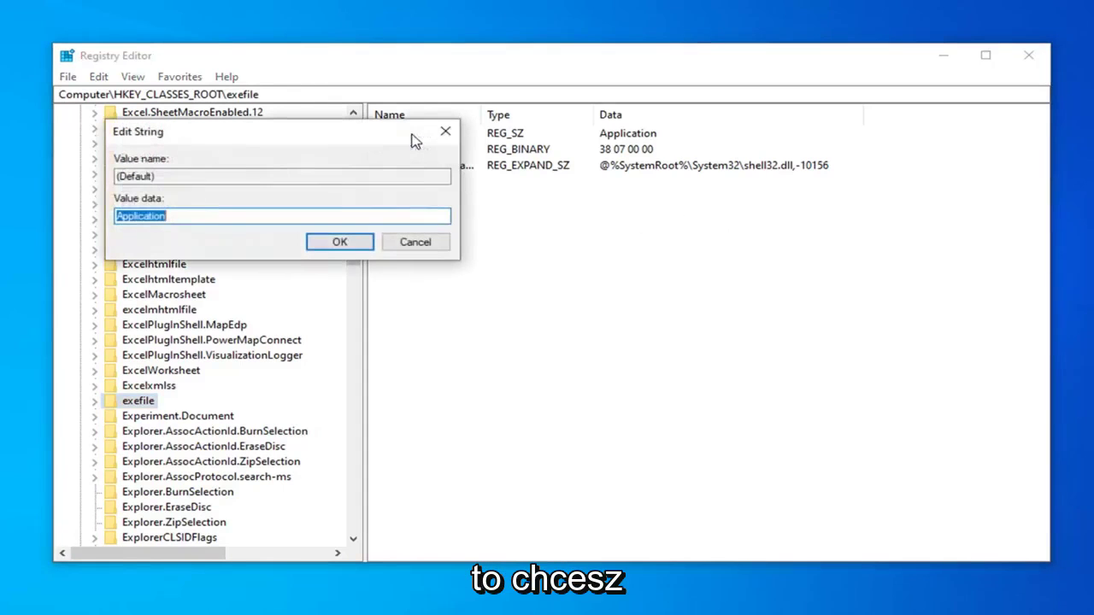
pyautogui.moveTo(318, 129); pyautogui.dragTo(725, 171)
pyautogui.press('End')
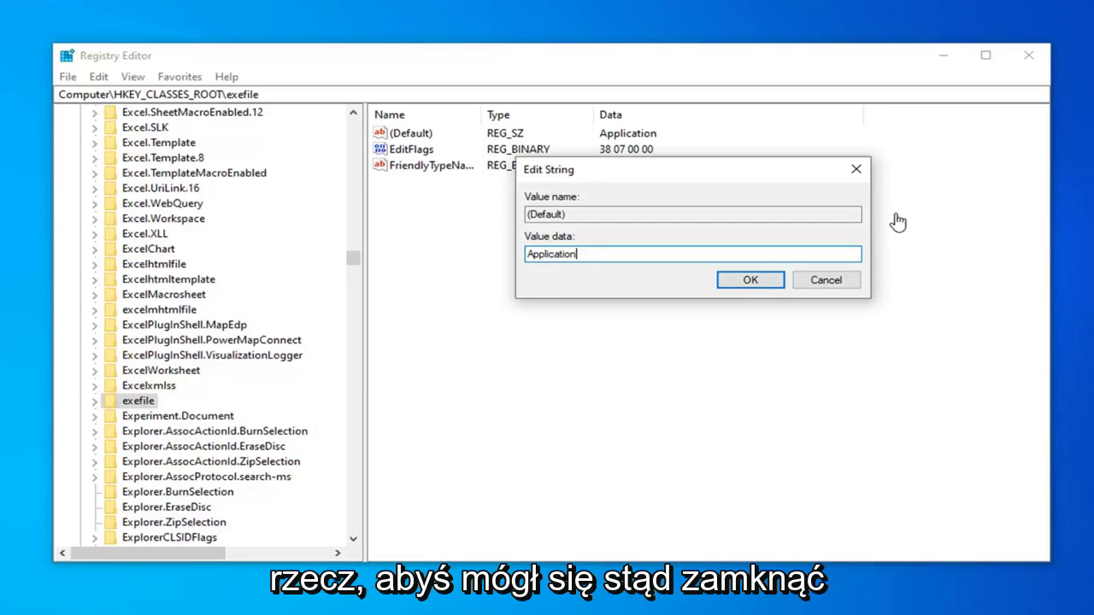
# Expand exefile\shell\open and select command, whose default value is "%1" %*.
pyautogui.click(858, 168)
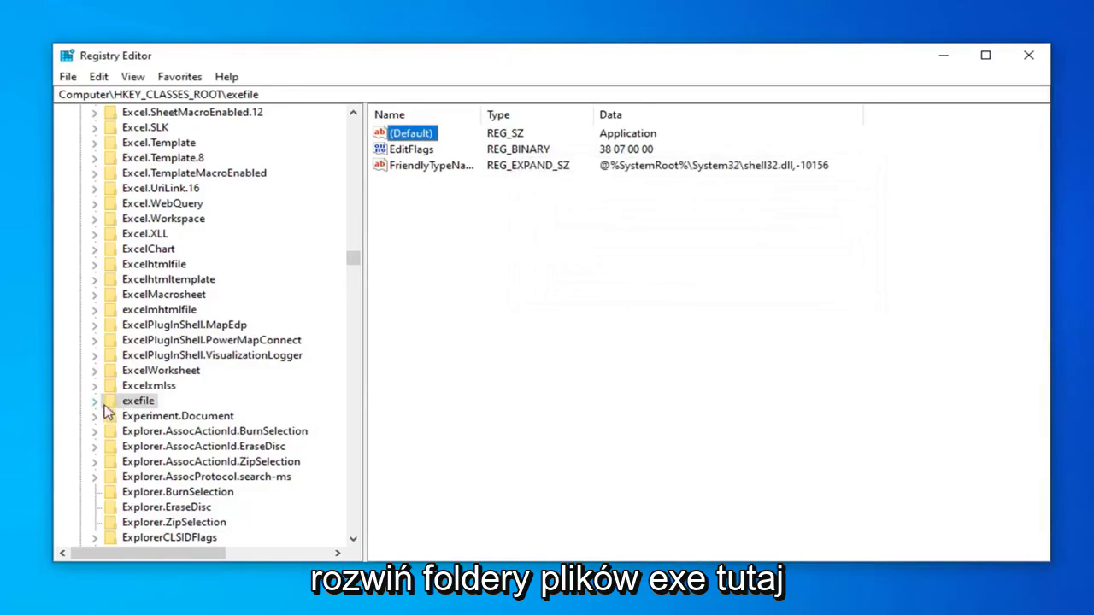
pyautogui.click(95, 403)
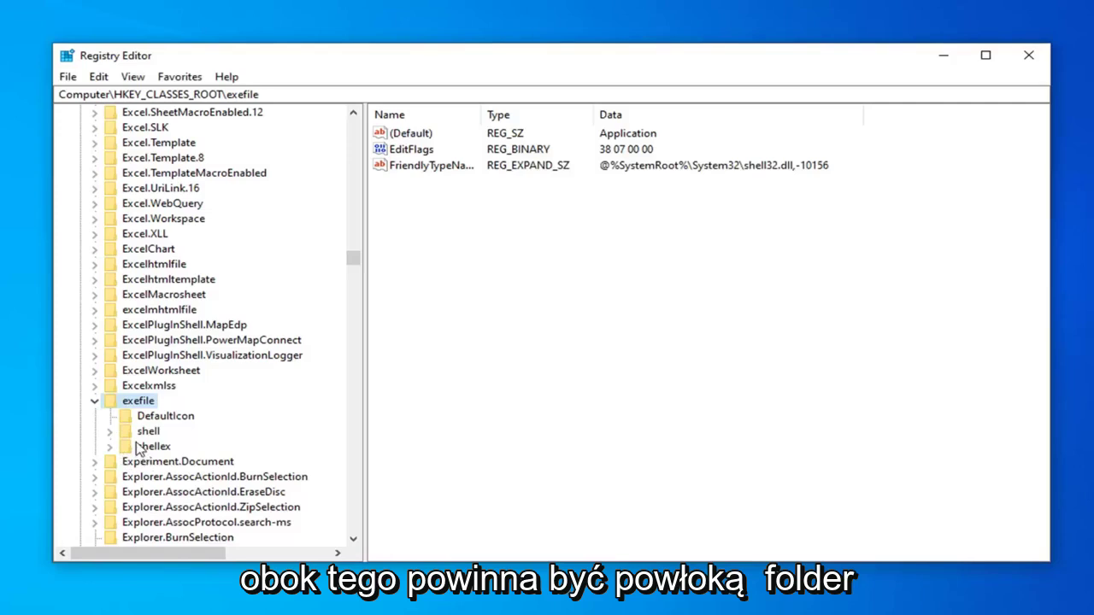
pyautogui.click(143, 432)
pyautogui.click(111, 433)
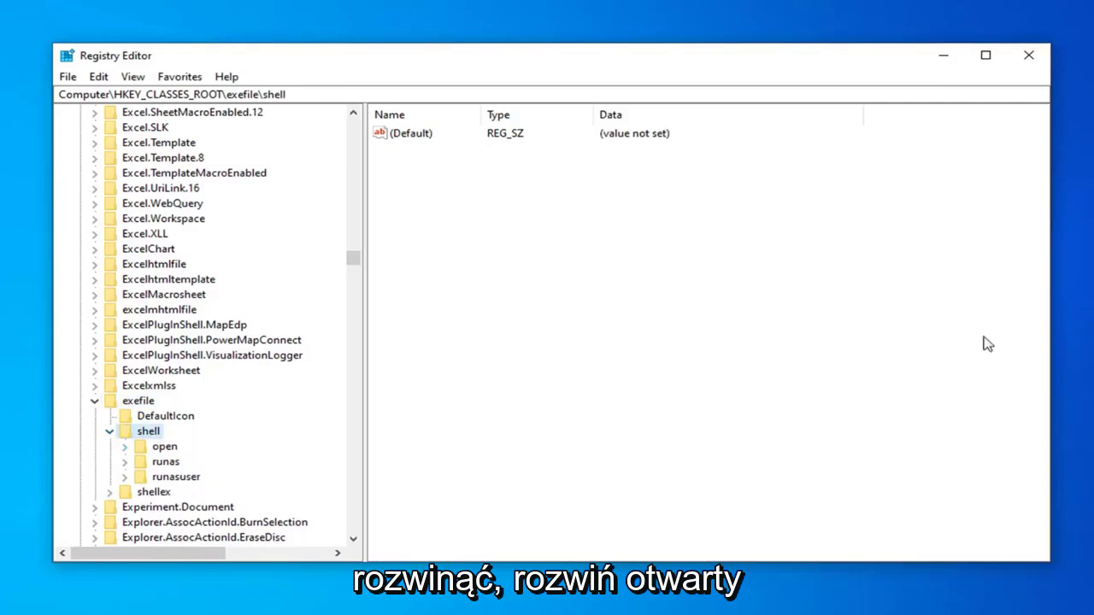
pyautogui.click(164, 447)
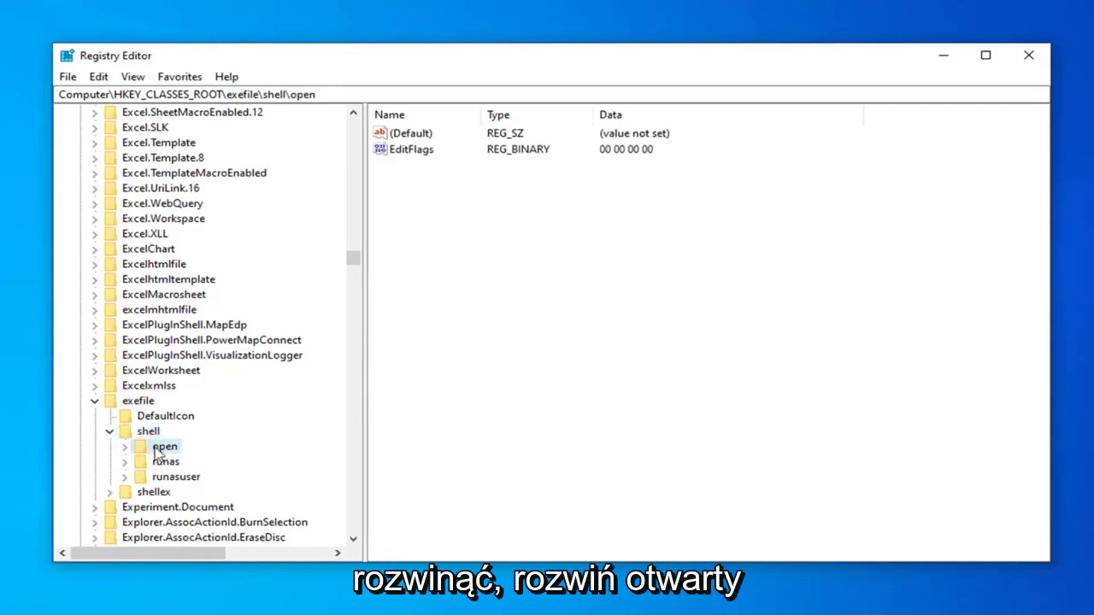
pyautogui.click(125, 447)
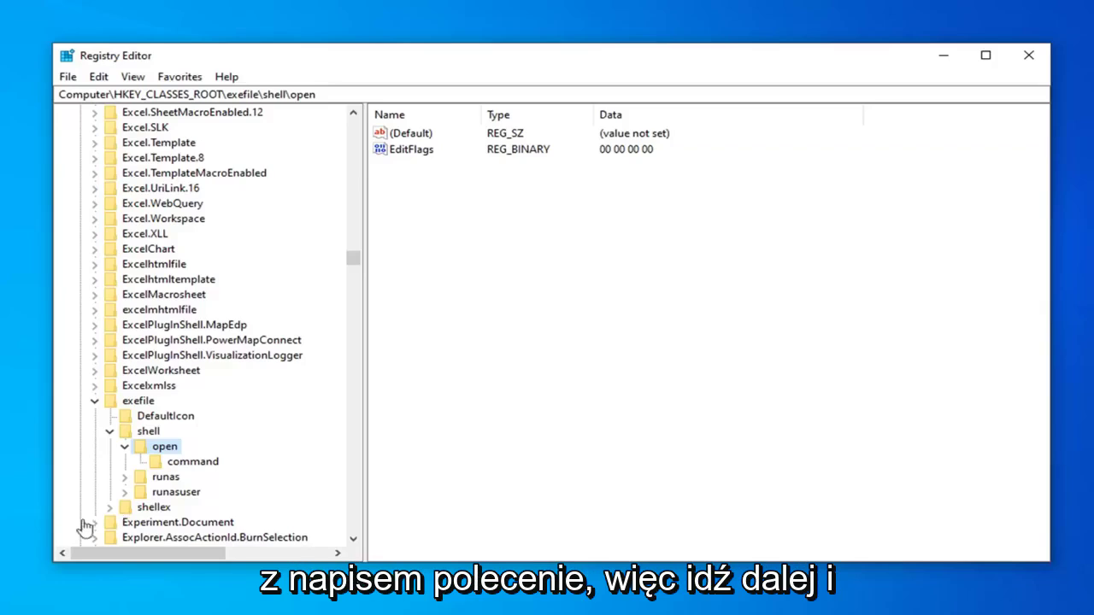
pyautogui.click(193, 463)
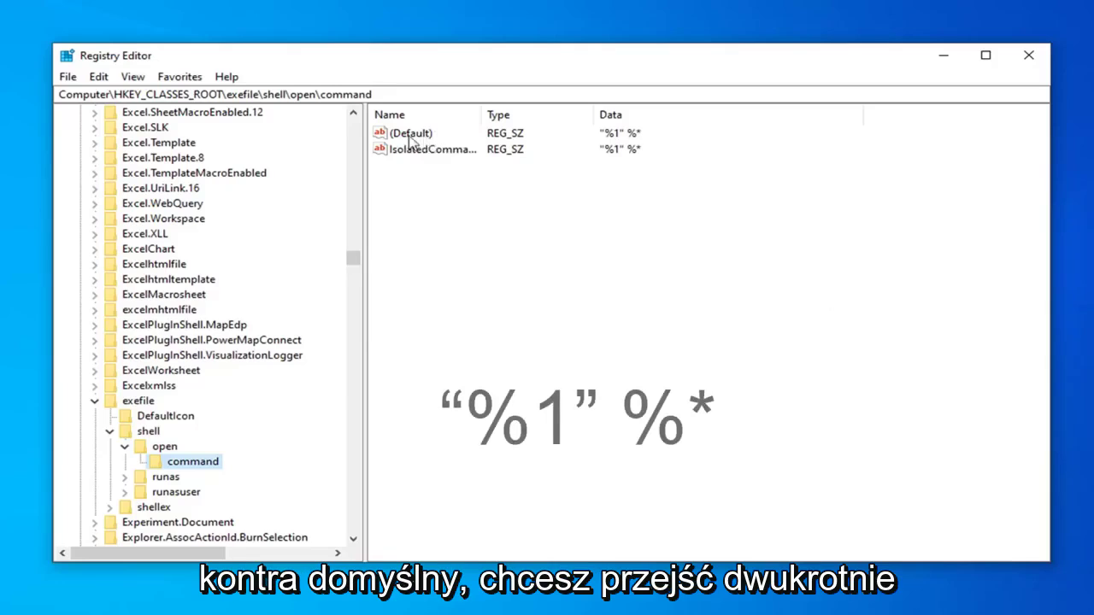
pyautogui.doubleClick(609, 135)
pyautogui.hotkey('ctrl', 'c')
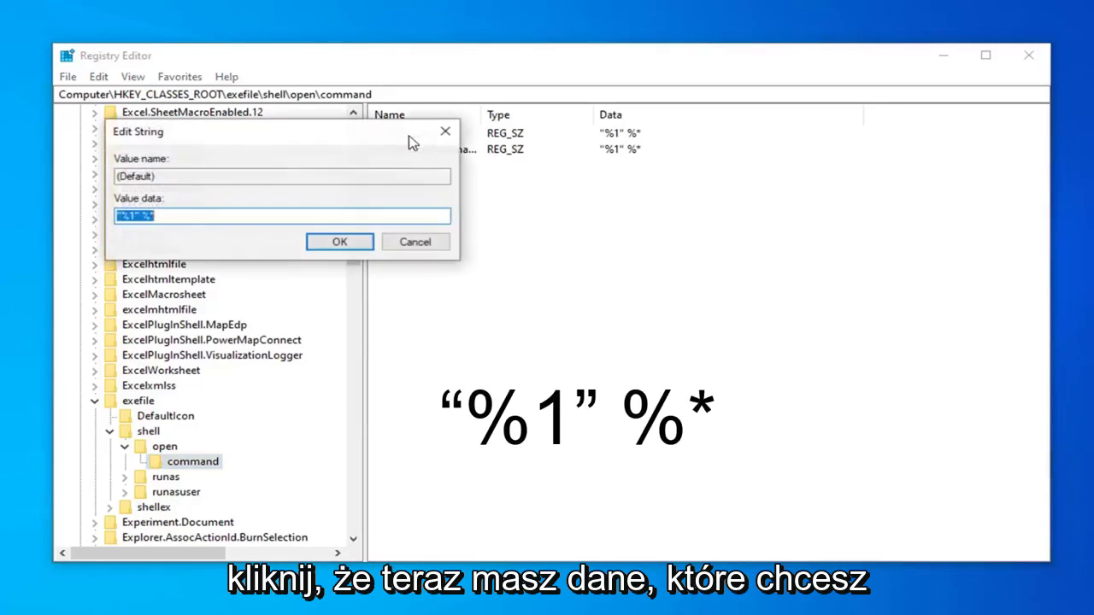
pyautogui.moveTo(226, 133); pyautogui.dragTo(548, 175)
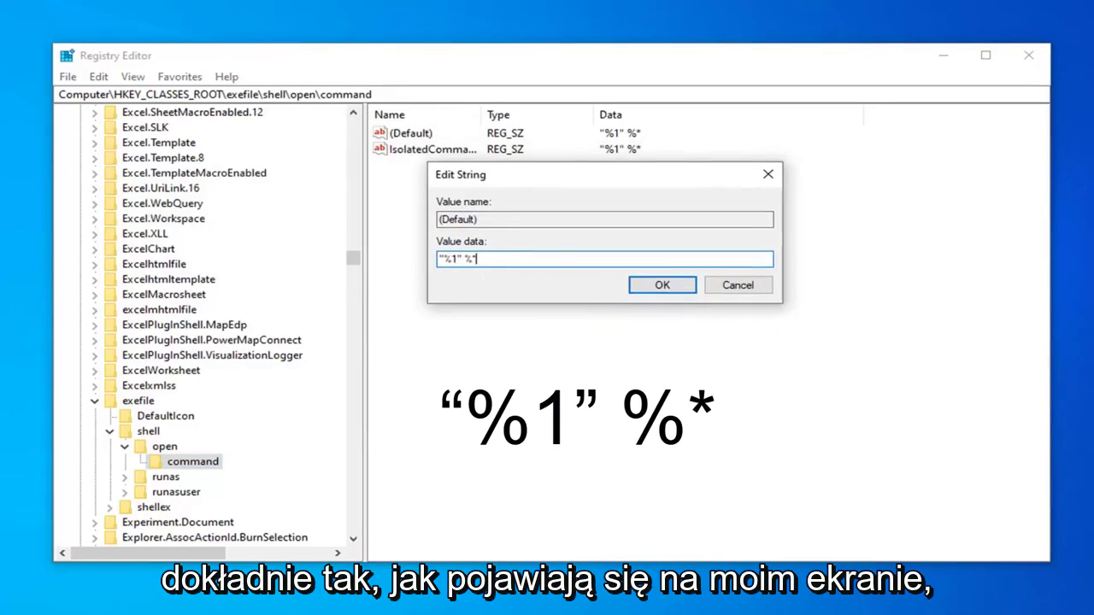
pyautogui.hotkey('ctrl', 'v')
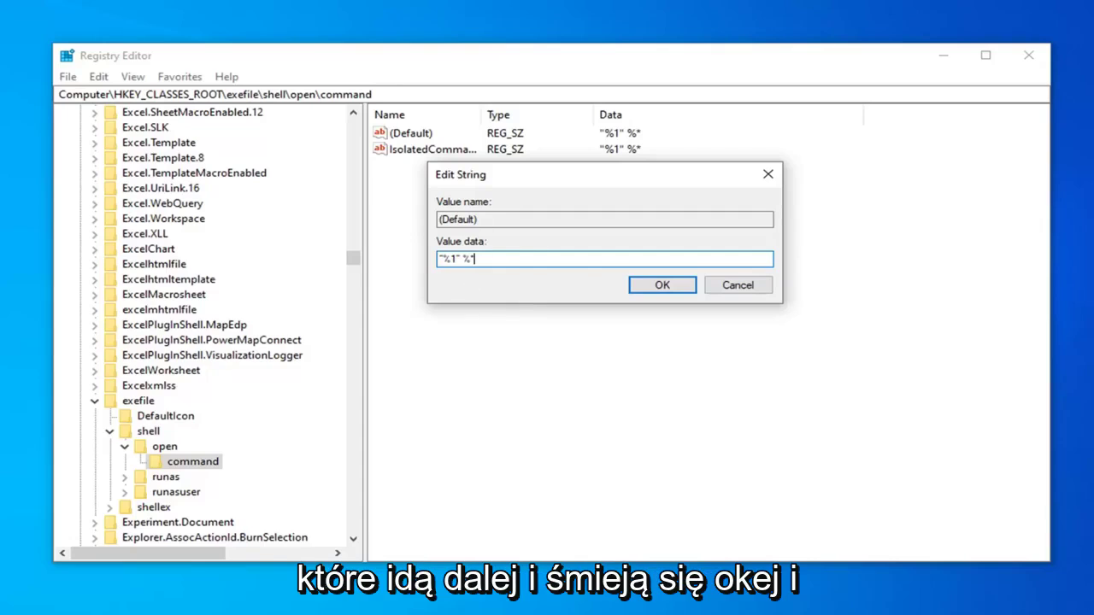
pyautogui.click(659, 284)
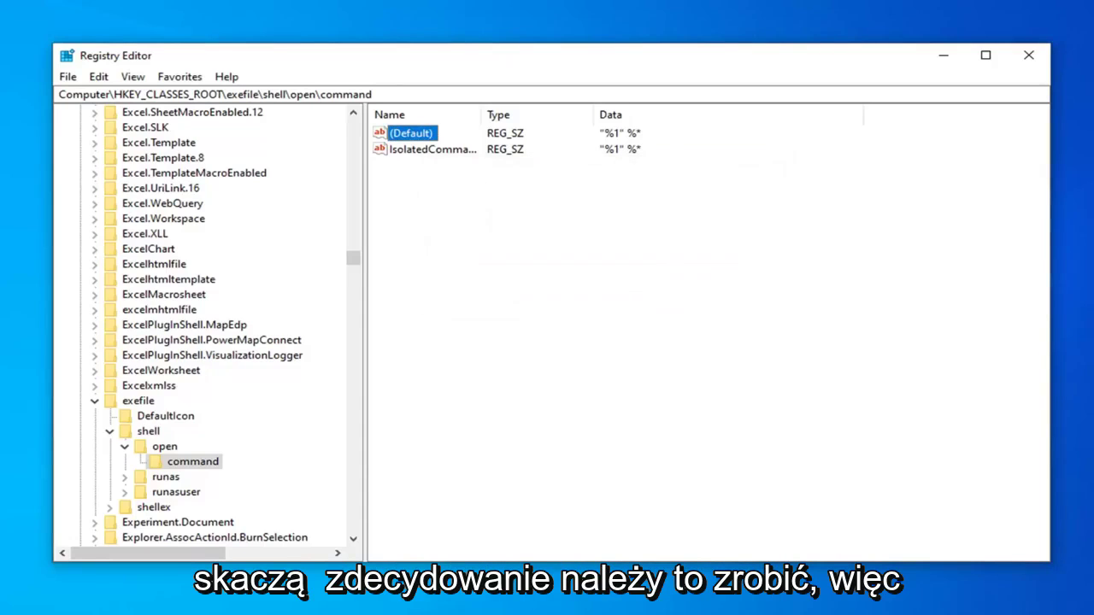
# Close Registry Editor with its title-bar Close button.
pyautogui.click(1044, 62)
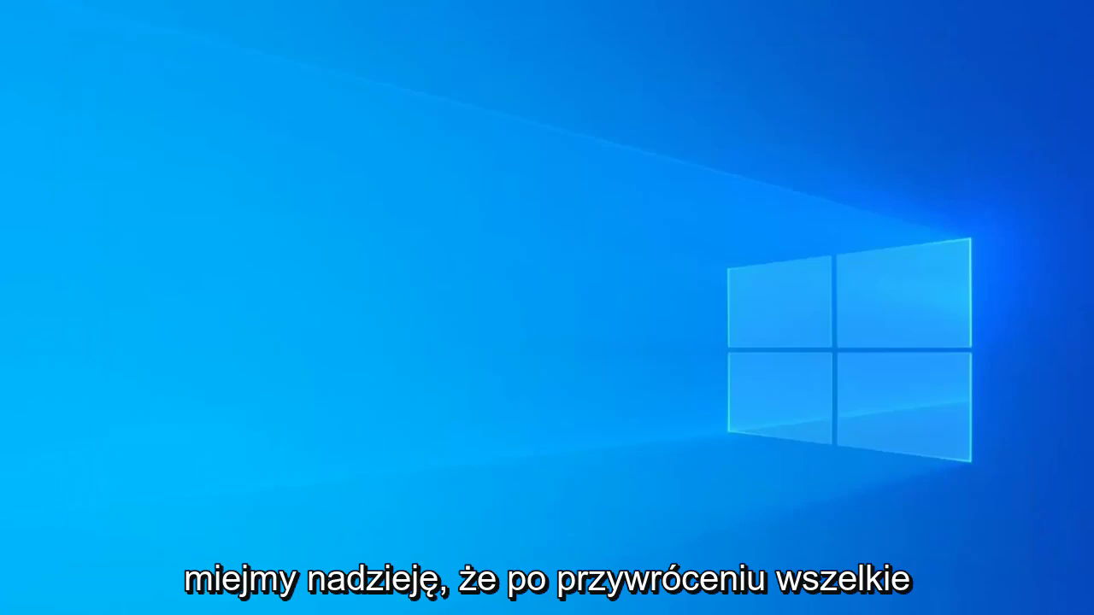